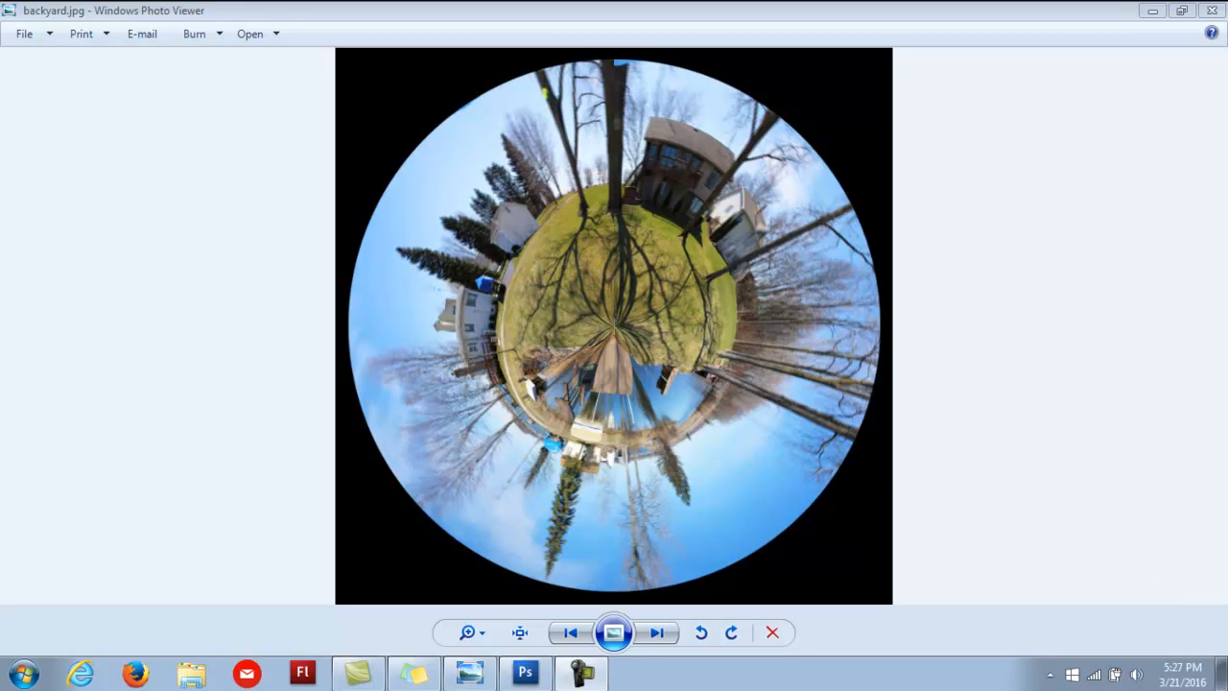
Step: Review the sticky note's list of required techniques, from Photomerge to the Polar Coordinates filter, and switch to Photoshop
{"action": "left_click", "coordinate": [412, 677]}
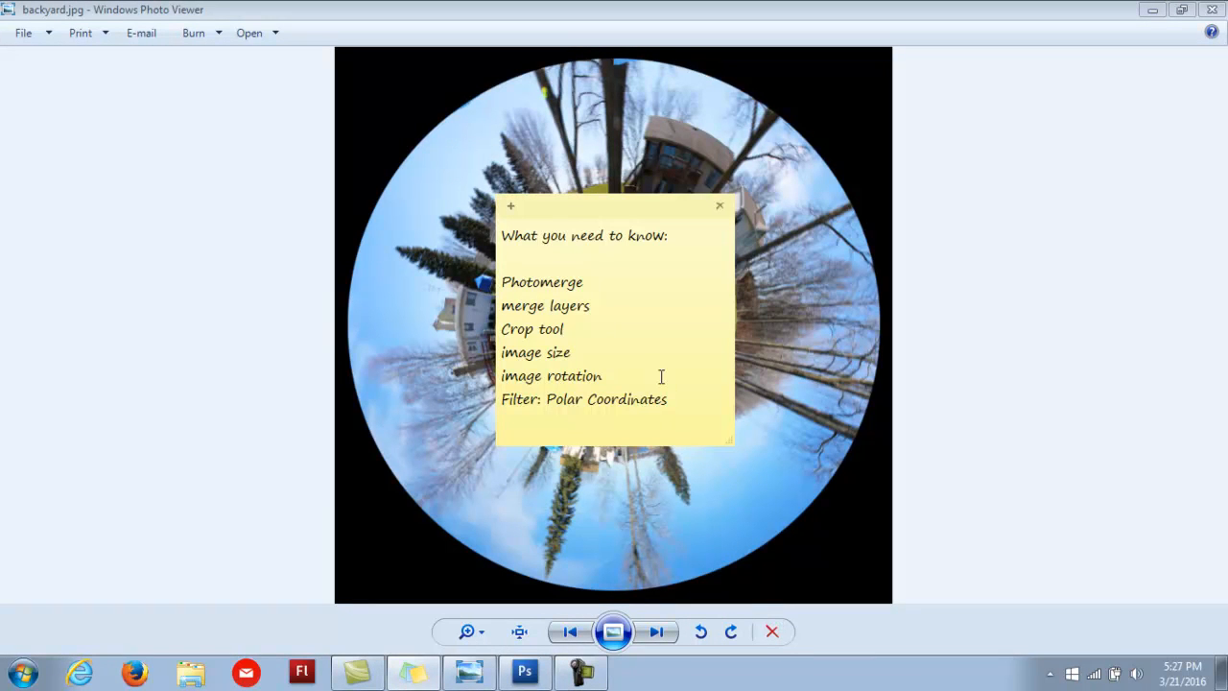
{"action": "left_click", "coordinate": [602, 282]}
{"action": "left_click", "coordinate": [624, 302]}
{"action": "left_click", "coordinate": [588, 332]}
{"action": "left_click", "coordinate": [580, 353]}
{"action": "left_click", "coordinate": [616, 374]}
{"action": "left_click", "coordinate": [672, 404]}
{"action": "left_click", "coordinate": [414, 672]}
{"action": "left_click", "coordinate": [526, 672]}
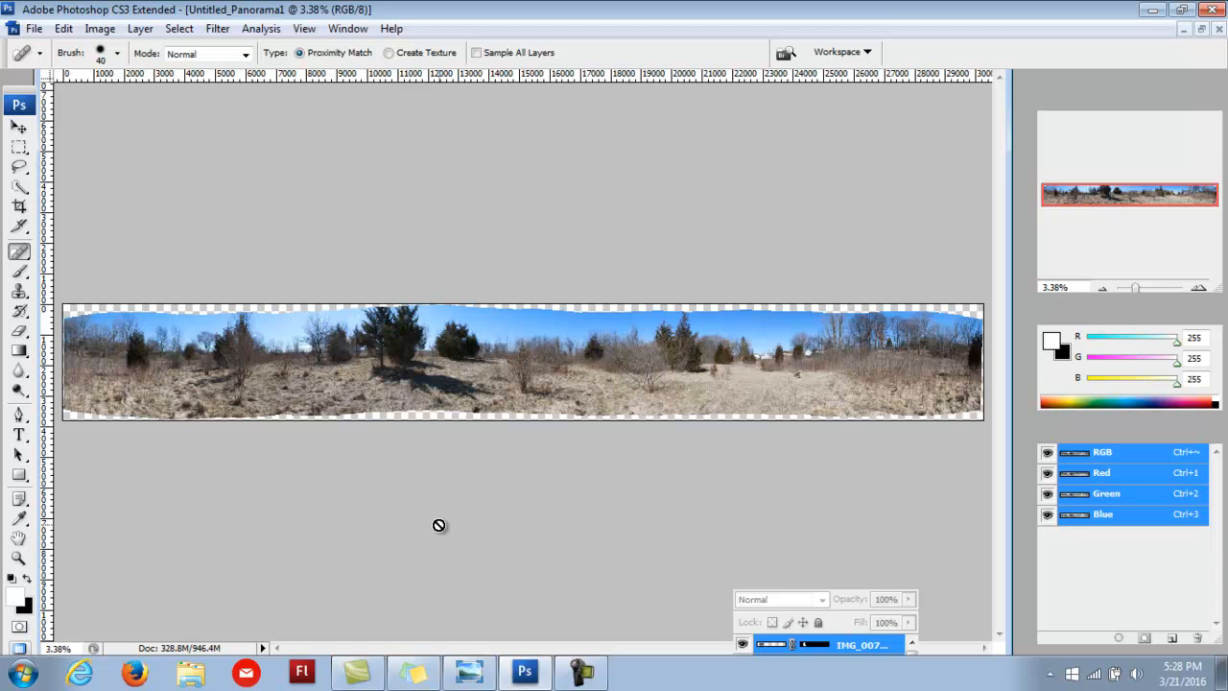
Step: Load photos IMG_0073.JPG to IMG_0088.JPG from the Cedar tree field folder into Photomerge, and dismiss it without merging
{"action": "left_click", "coordinate": [34, 29]}
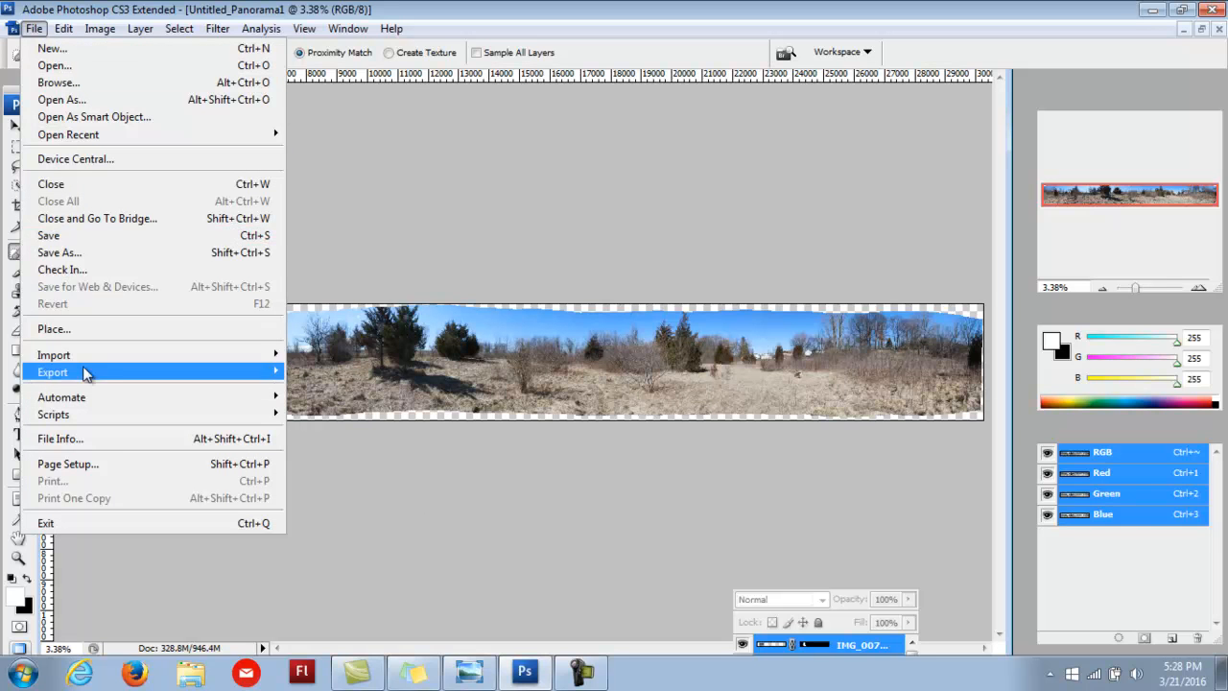
{"action": "mouse_move", "coordinate": [86, 393]}
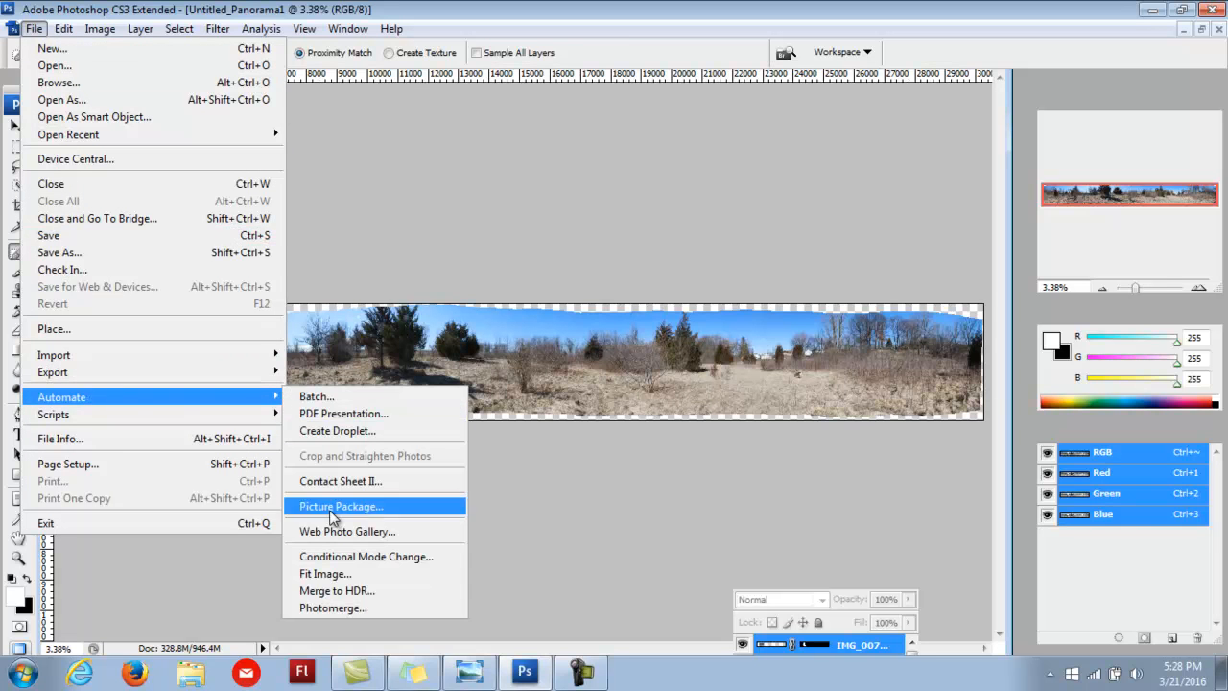
{"action": "left_click", "coordinate": [342, 607]}
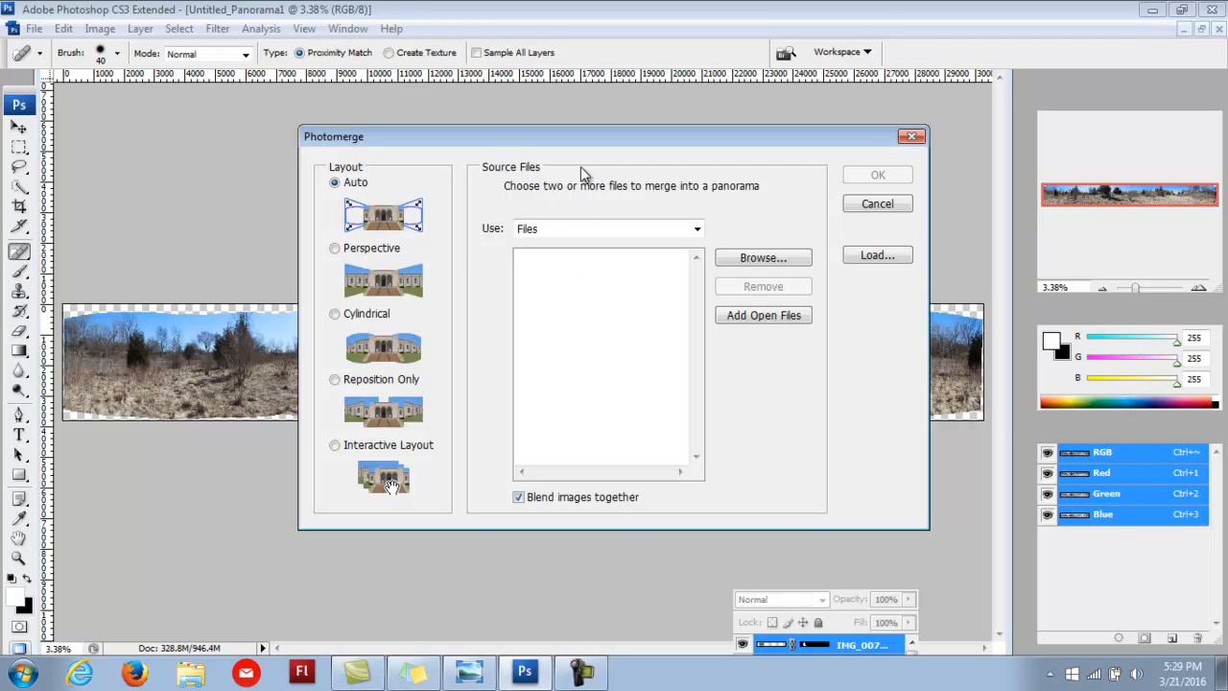
{"action": "left_click", "coordinate": [776, 259]}
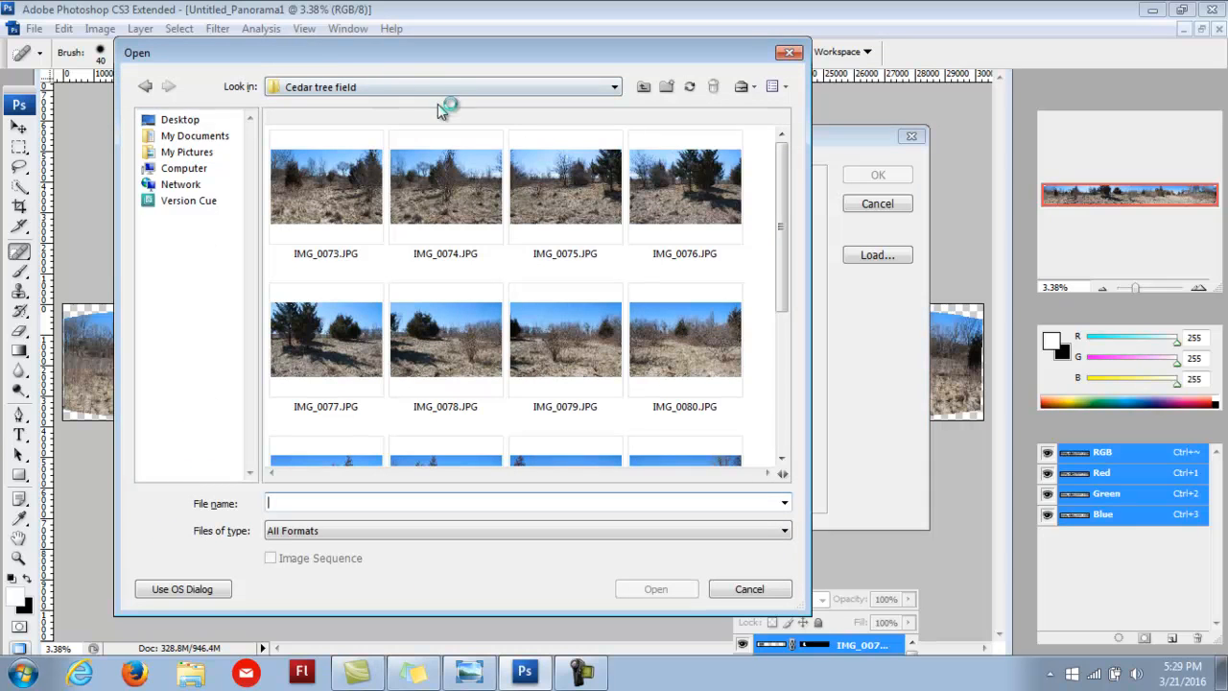
{"action": "left_click", "coordinate": [310, 180]}
{"action": "left_click_drag", "start_coordinate": [779, 250], "coordinate": [787, 384]}
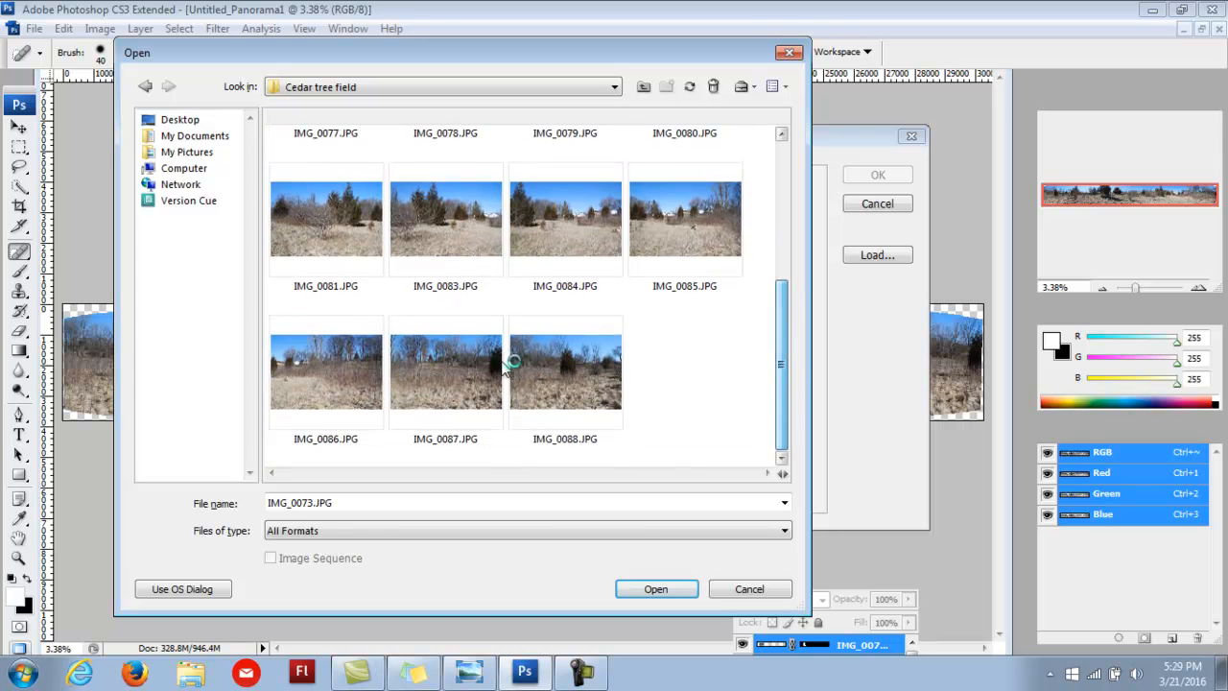
{"action": "left_click", "coordinate": [559, 368], "text": "shift"}
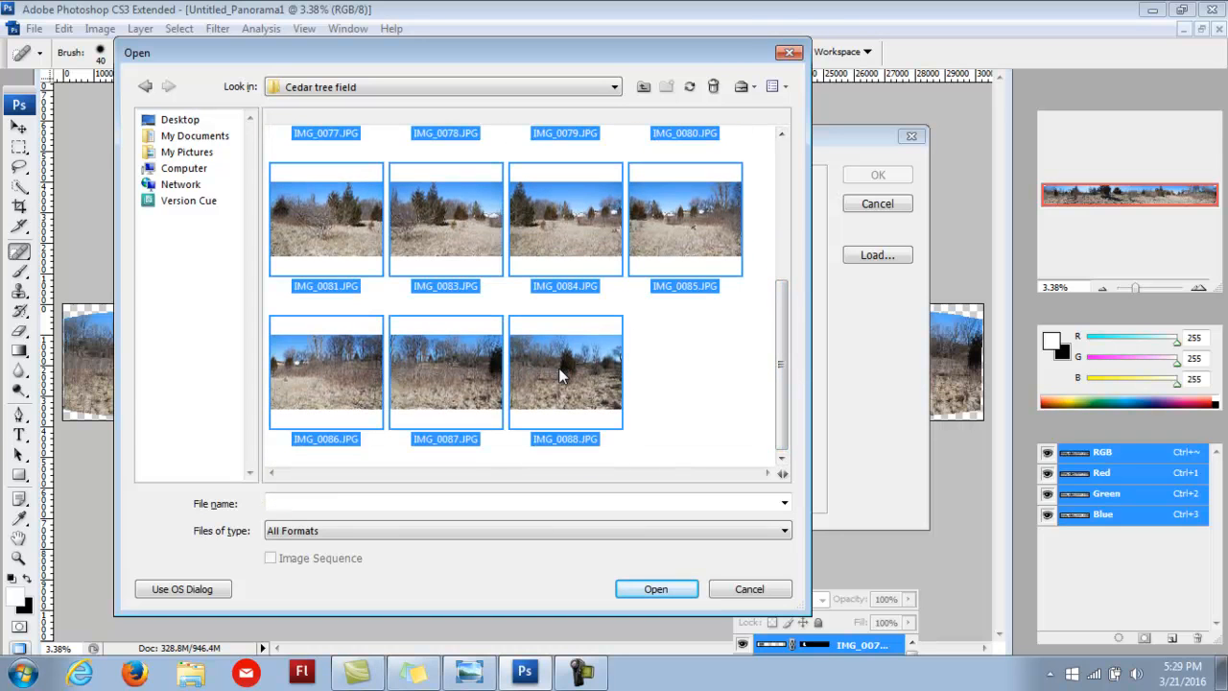
{"action": "left_click", "coordinate": [656, 589]}
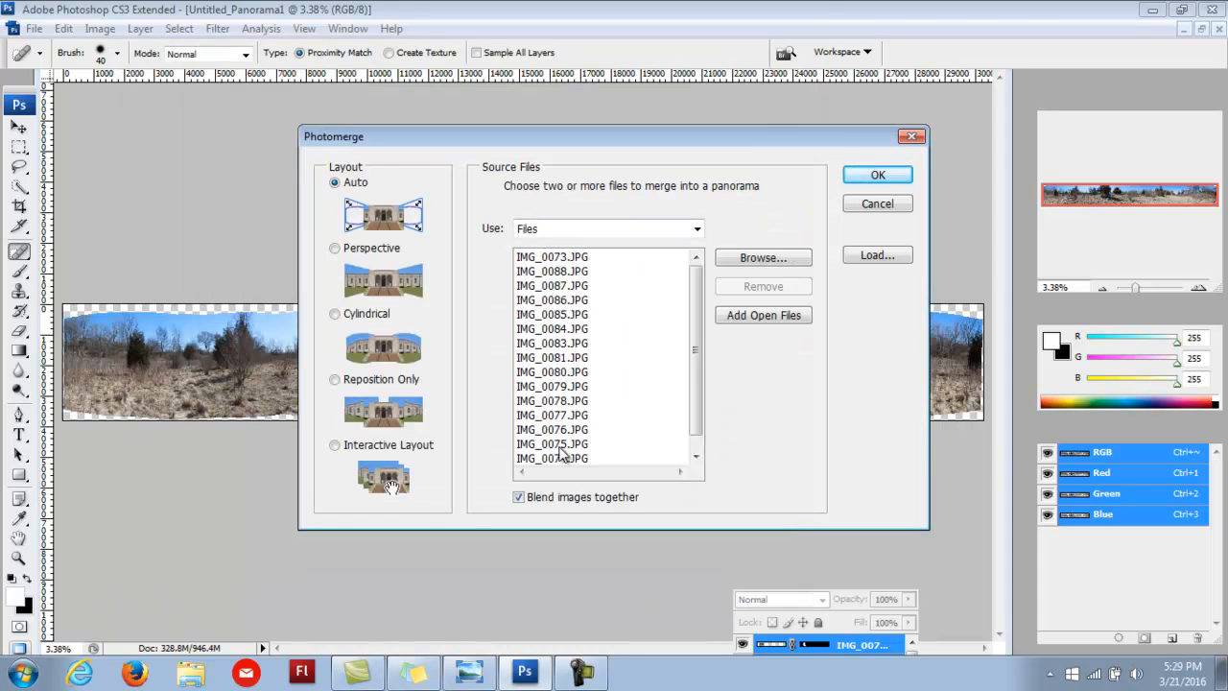
{"action": "left_click_drag", "start_coordinate": [700, 361], "coordinate": [695, 330]}
{"action": "left_click", "coordinate": [869, 210]}
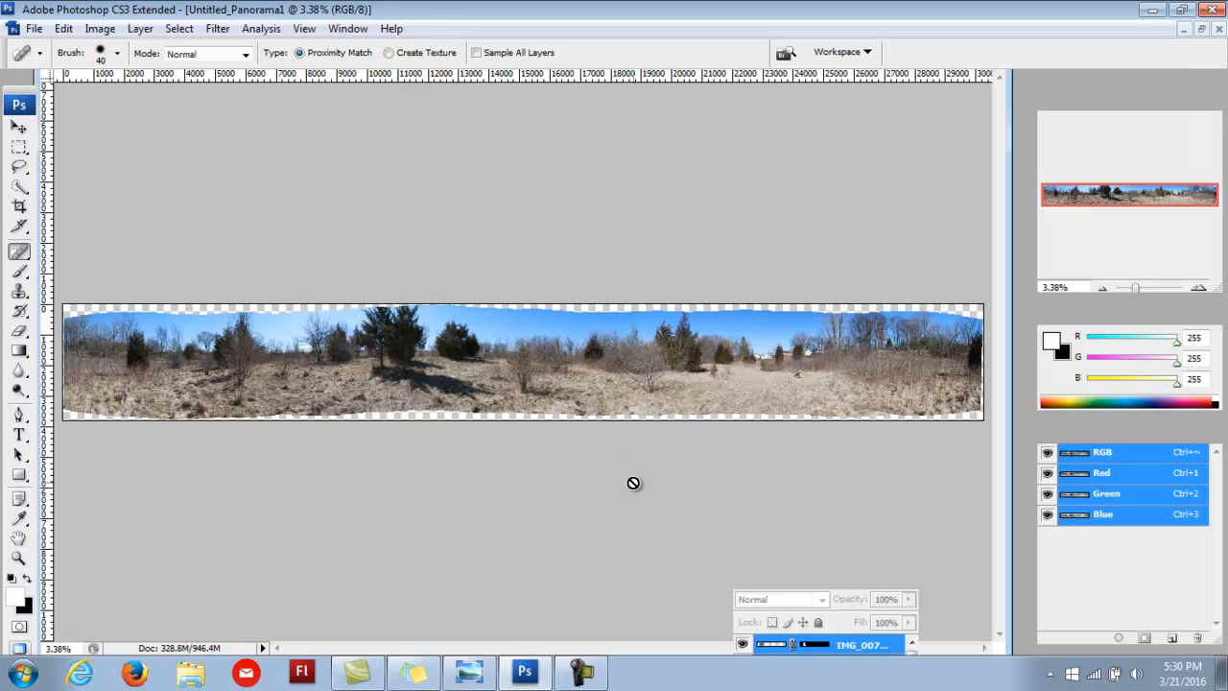
Step: Clear away the Color, Channels and Navigator panels and dock the floating Layers panel in their column
{"action": "left_click", "coordinate": [1208, 311]}
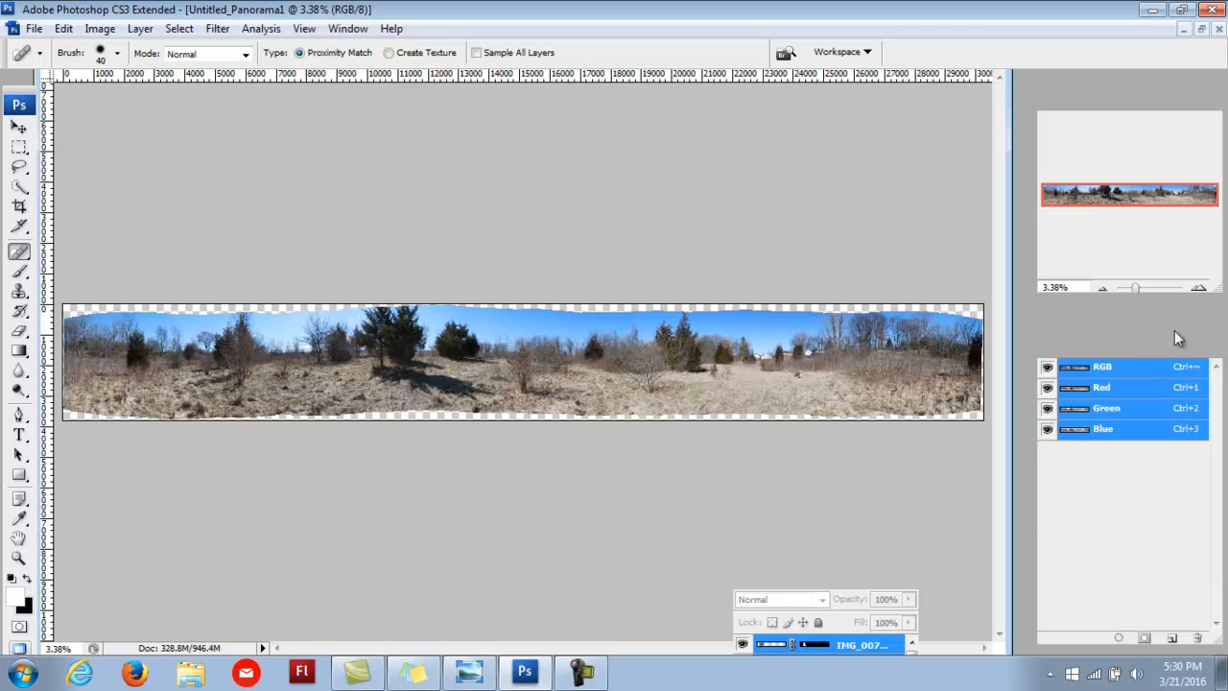
{"action": "left_click_drag", "start_coordinate": [854, 584], "coordinate": [1103, 492]}
{"action": "left_click_drag", "start_coordinate": [1142, 436], "coordinate": [1172, 449]}
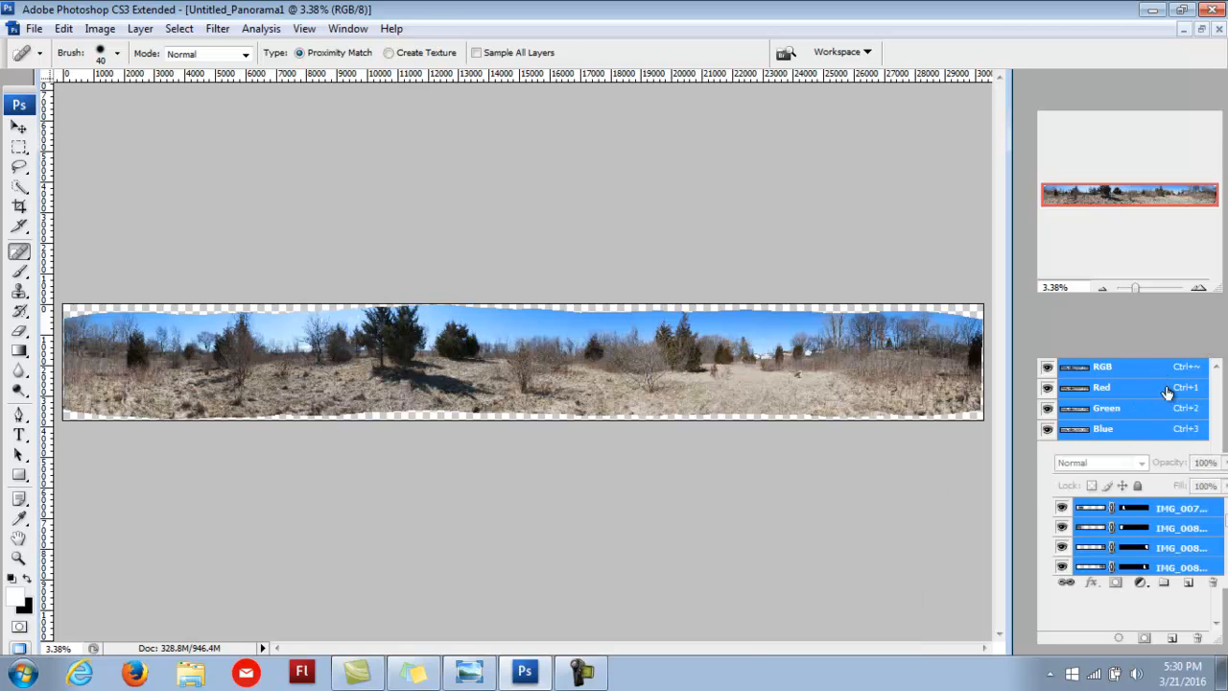
{"action": "left_click_drag", "start_coordinate": [1074, 444], "coordinate": [1159, 361]}
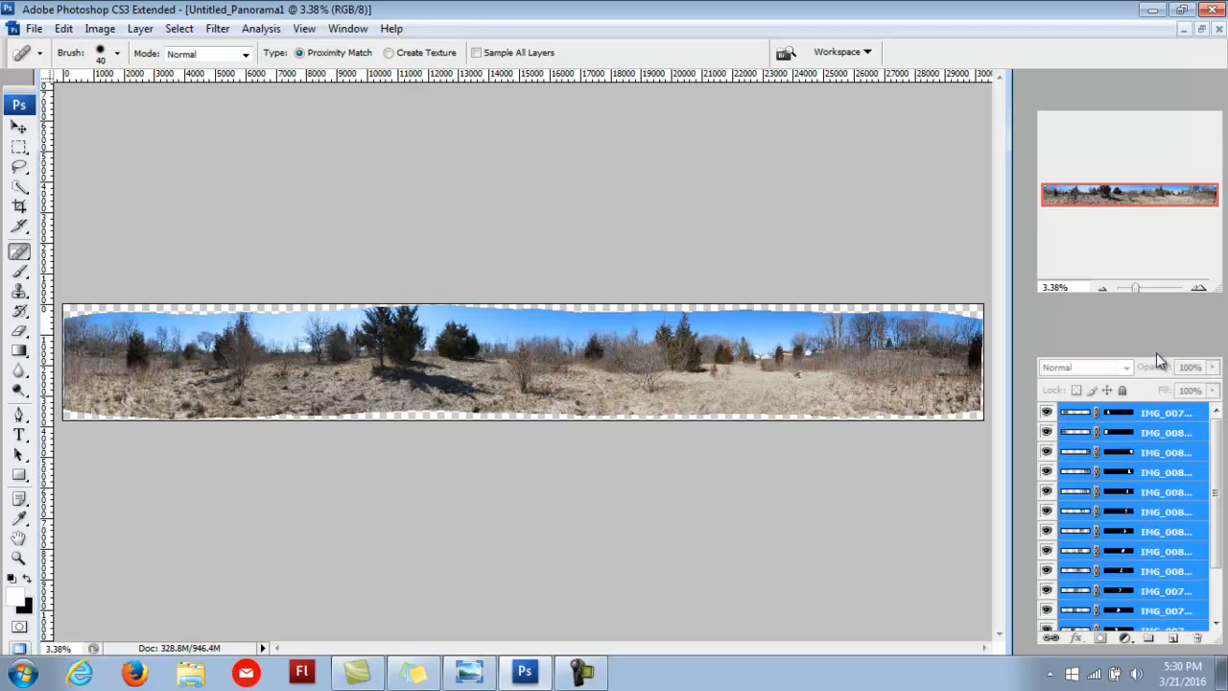
{"action": "left_click", "coordinate": [1215, 96]}
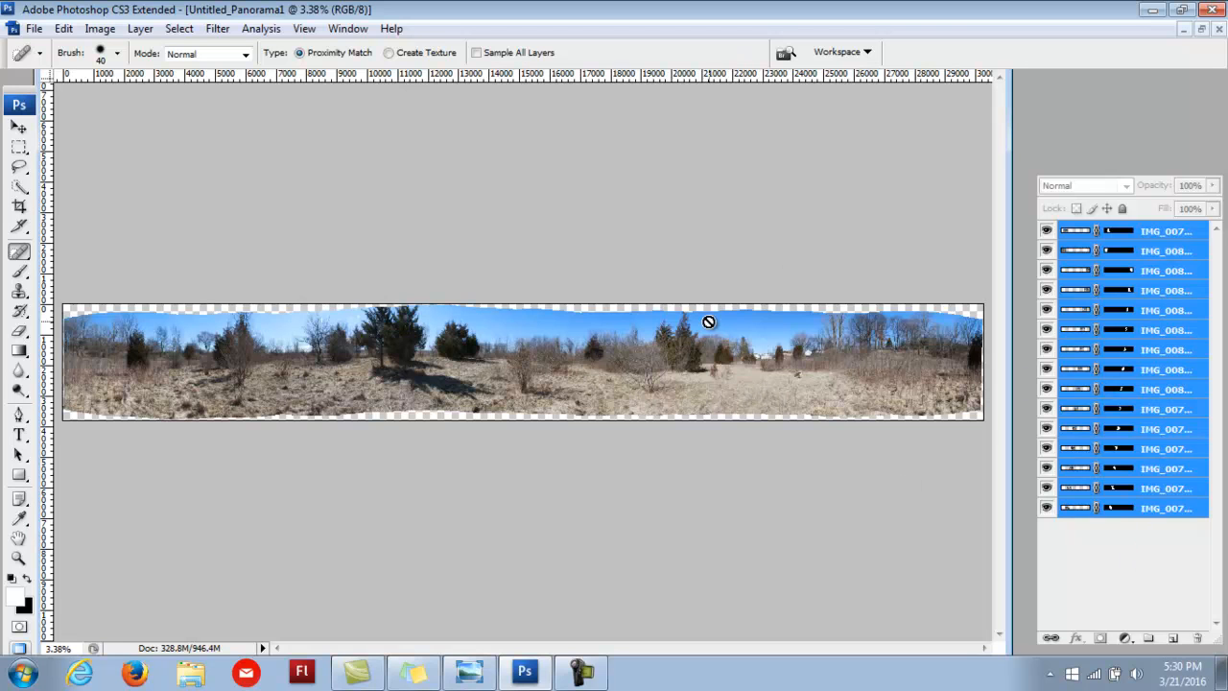
Step: Resize the panorama to a document height of 10 inches with proportions constrained
{"action": "left_click", "coordinate": [101, 28]}
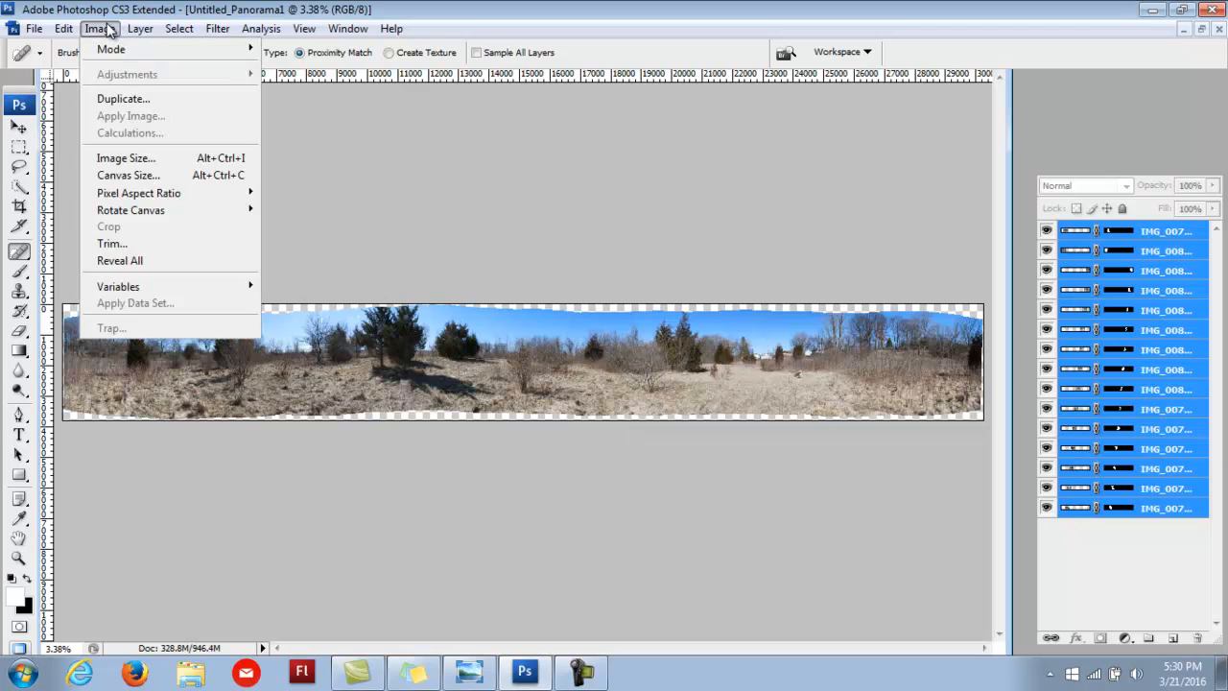
{"action": "left_click", "coordinate": [125, 159]}
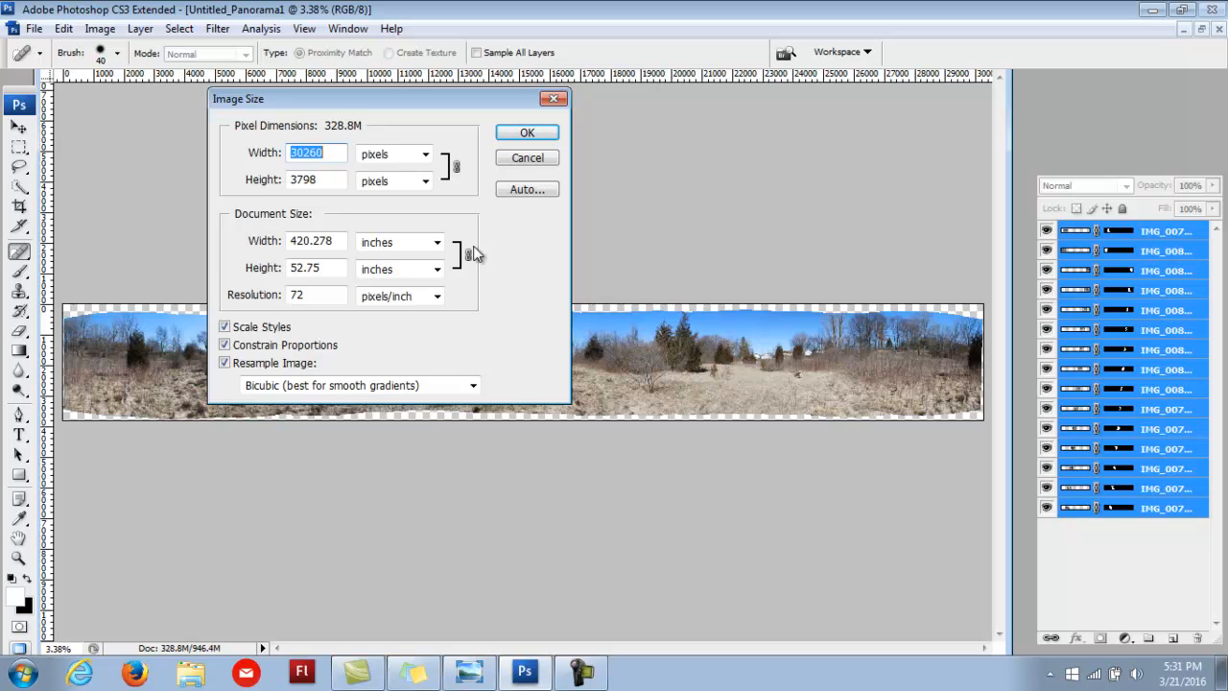
{"action": "left_click_drag", "start_coordinate": [458, 101], "coordinate": [541, 162]}
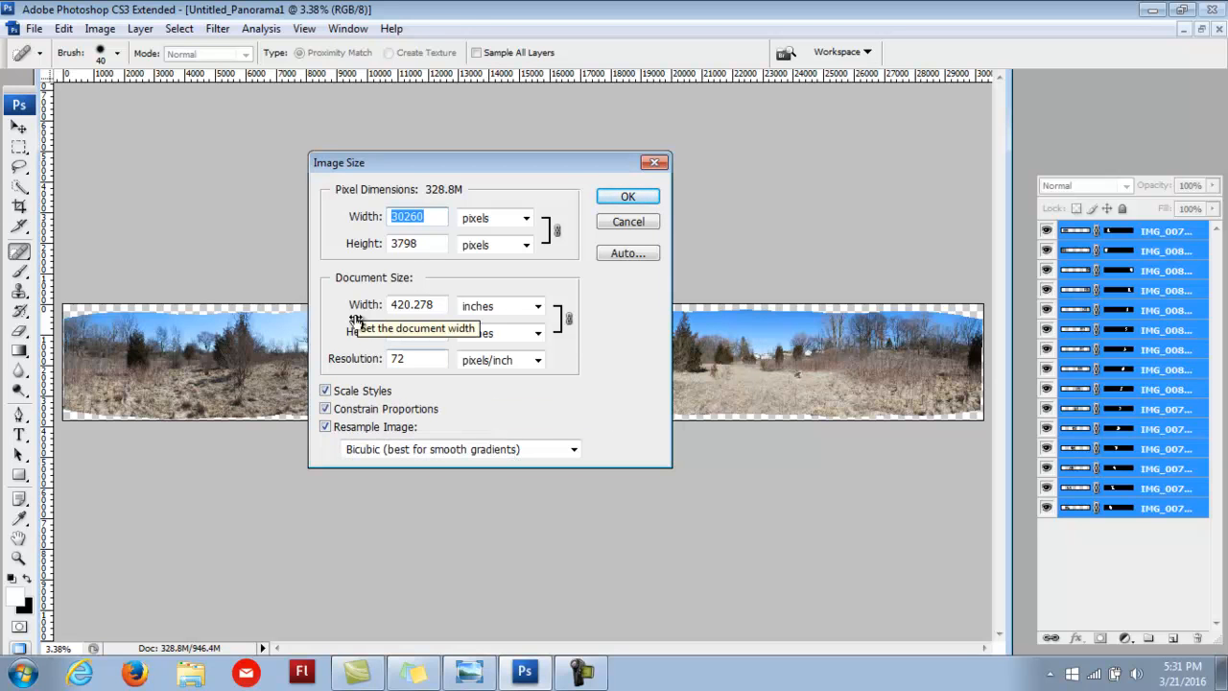
{"action": "left_click", "coordinate": [428, 331]}
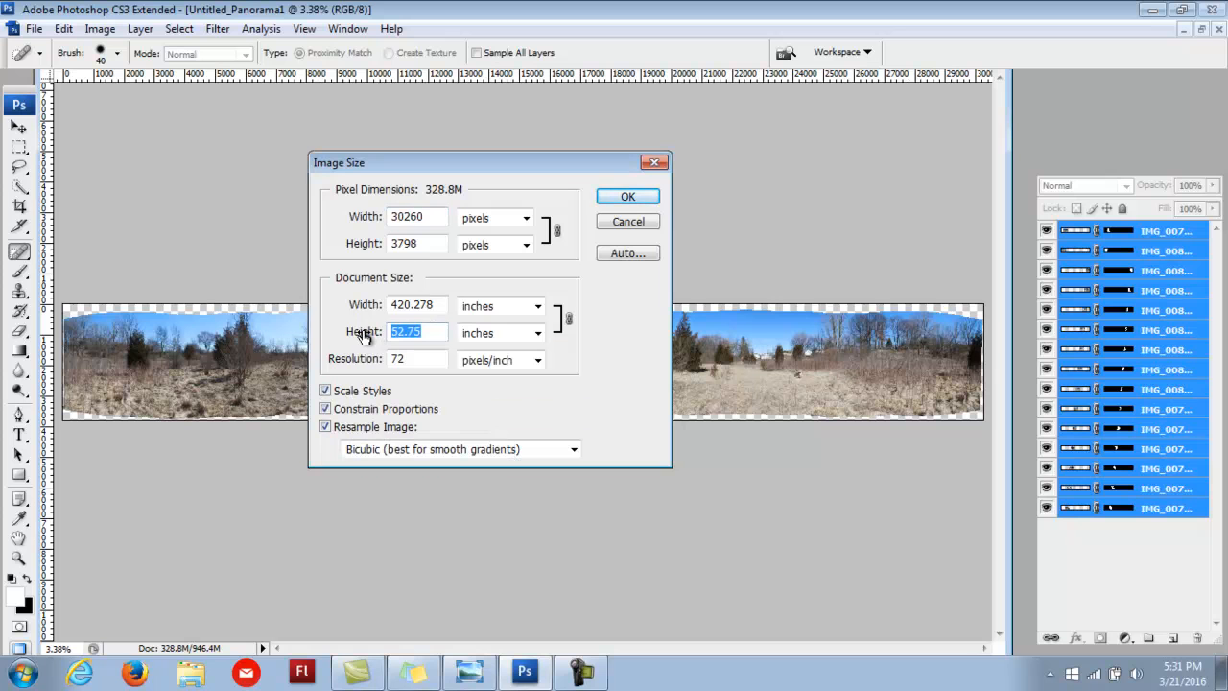
{"action": "type", "text": "10"}
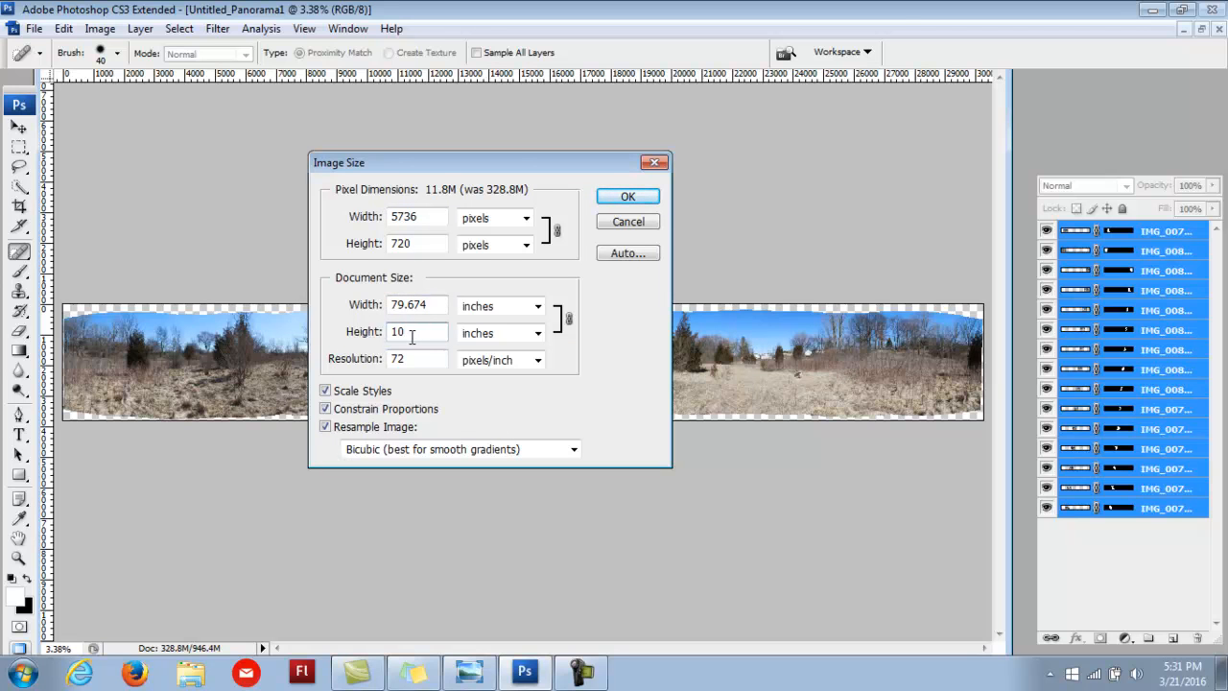
{"action": "left_click", "coordinate": [627, 198]}
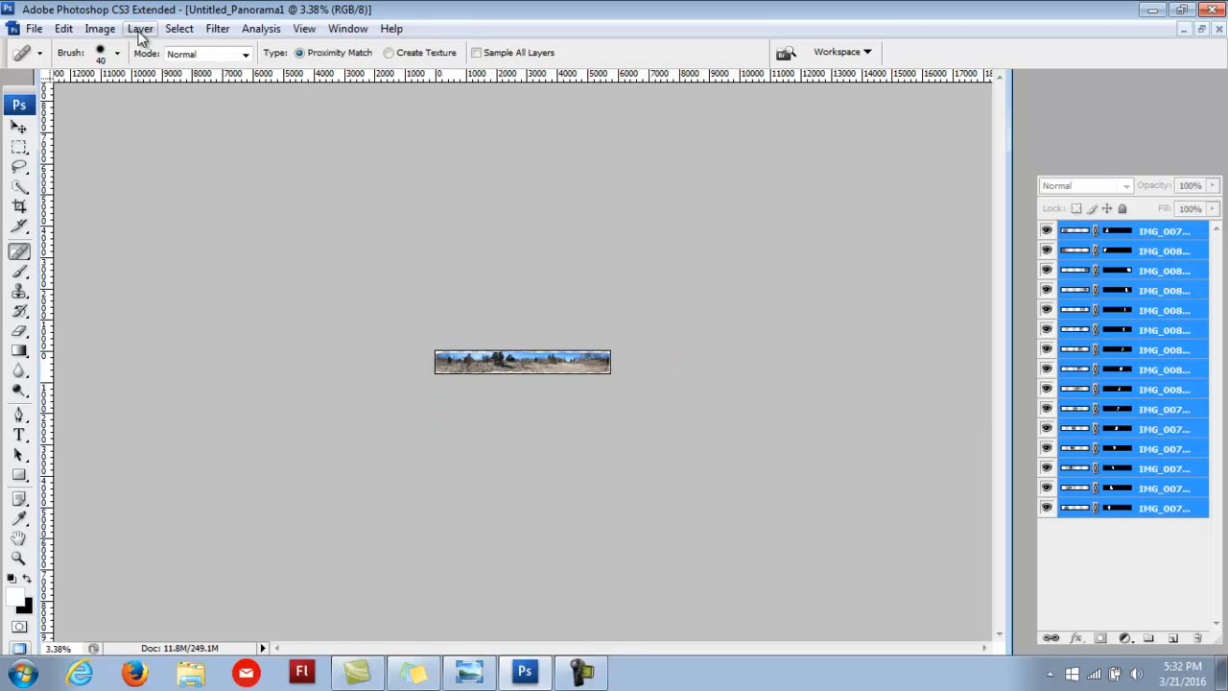
Step: Enlarge the view of the resized panorama and check its dimensions in Image Size without changing them
{"action": "key", "text": "ctrl+plus"}
{"action": "key", "text": "ctrl+plus"}
{"action": "key", "text": "ctrl+plus"}
{"action": "key", "text": "ctrl+plus"}
{"action": "key", "text": "ctrl+plus"}
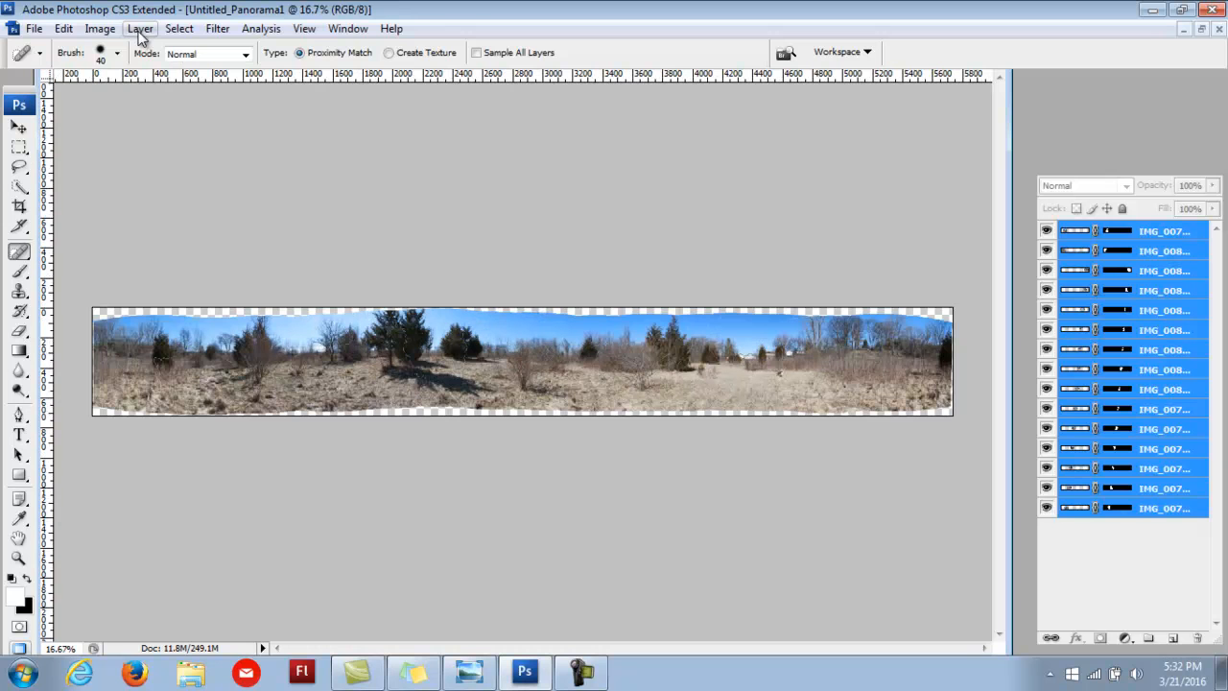
{"action": "left_click", "coordinate": [100, 29]}
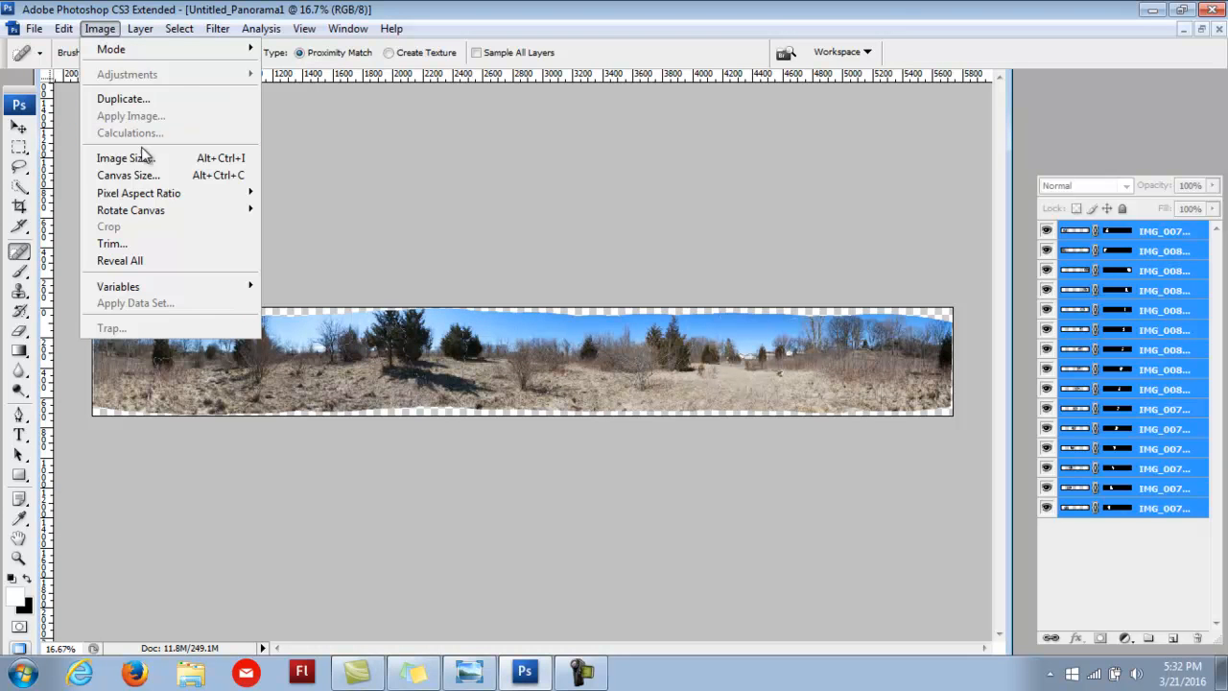
{"action": "left_click", "coordinate": [142, 157]}
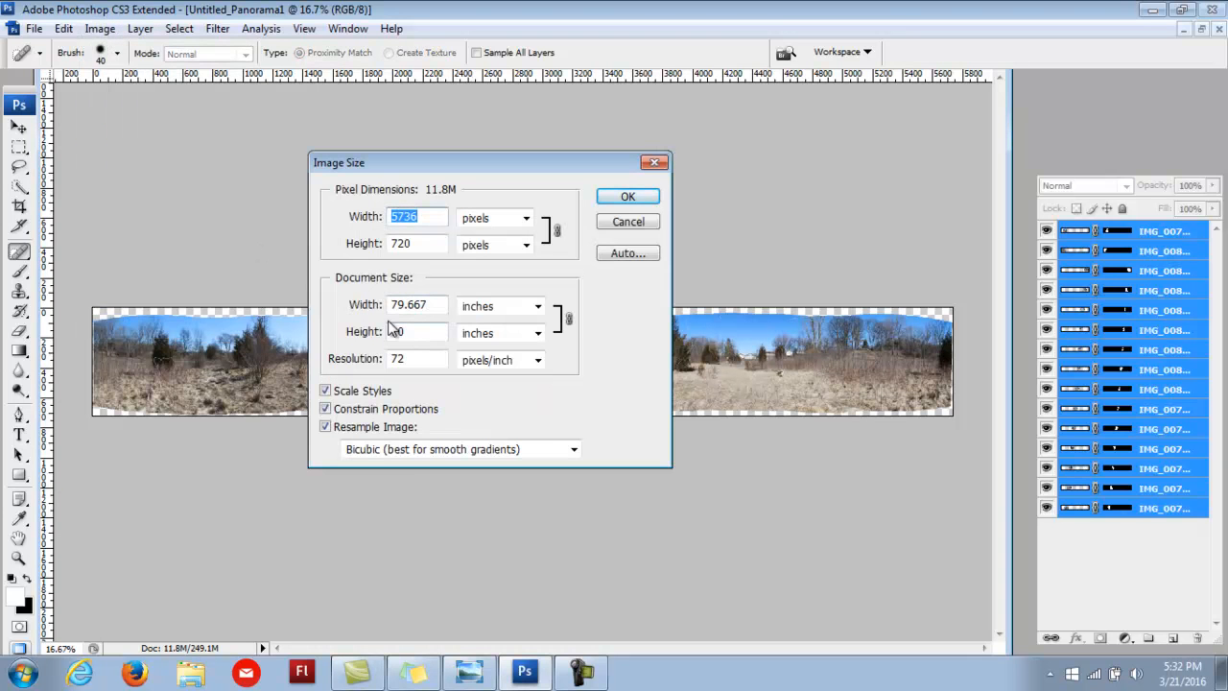
{"action": "left_click", "coordinate": [628, 221]}
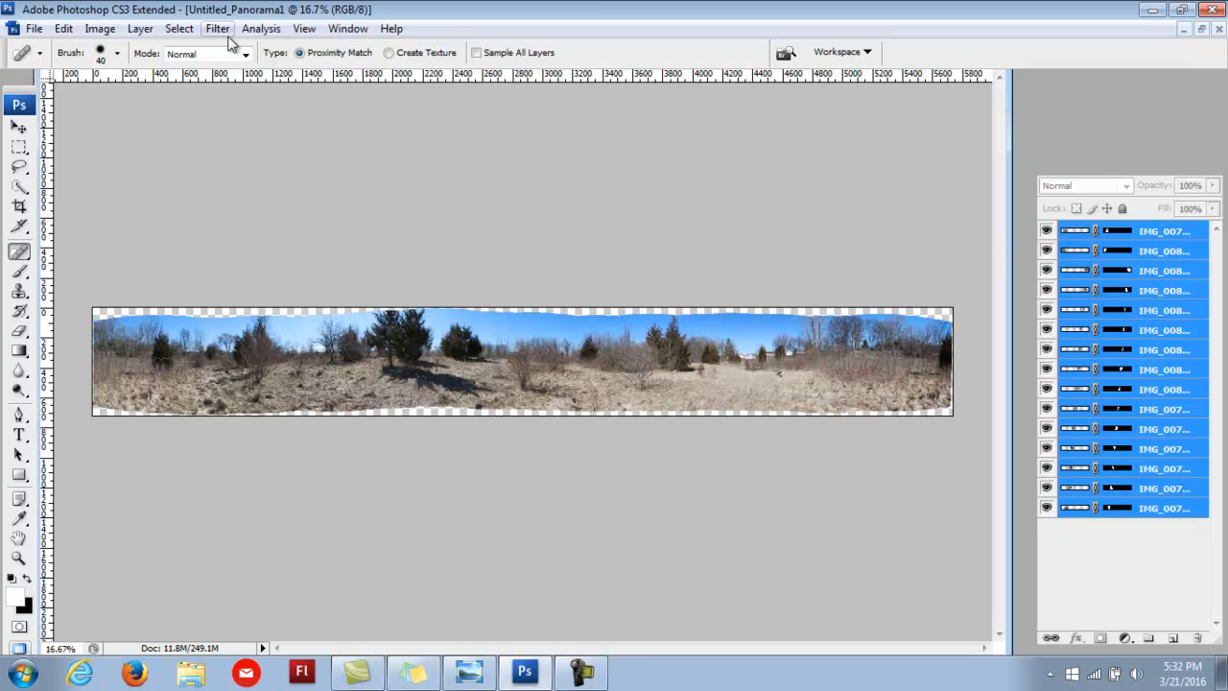
Step: Merge all the selected photo layers of the panorama into a single layer
{"action": "left_click", "coordinate": [139, 31]}
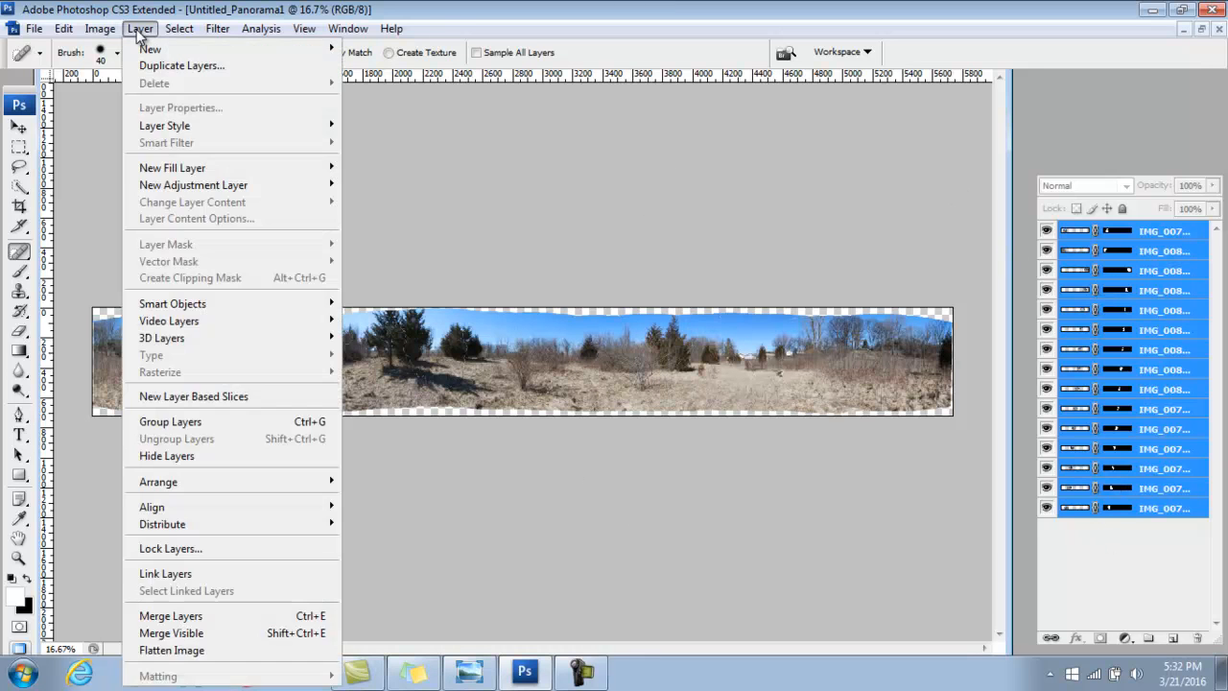
{"action": "left_click", "coordinate": [174, 615]}
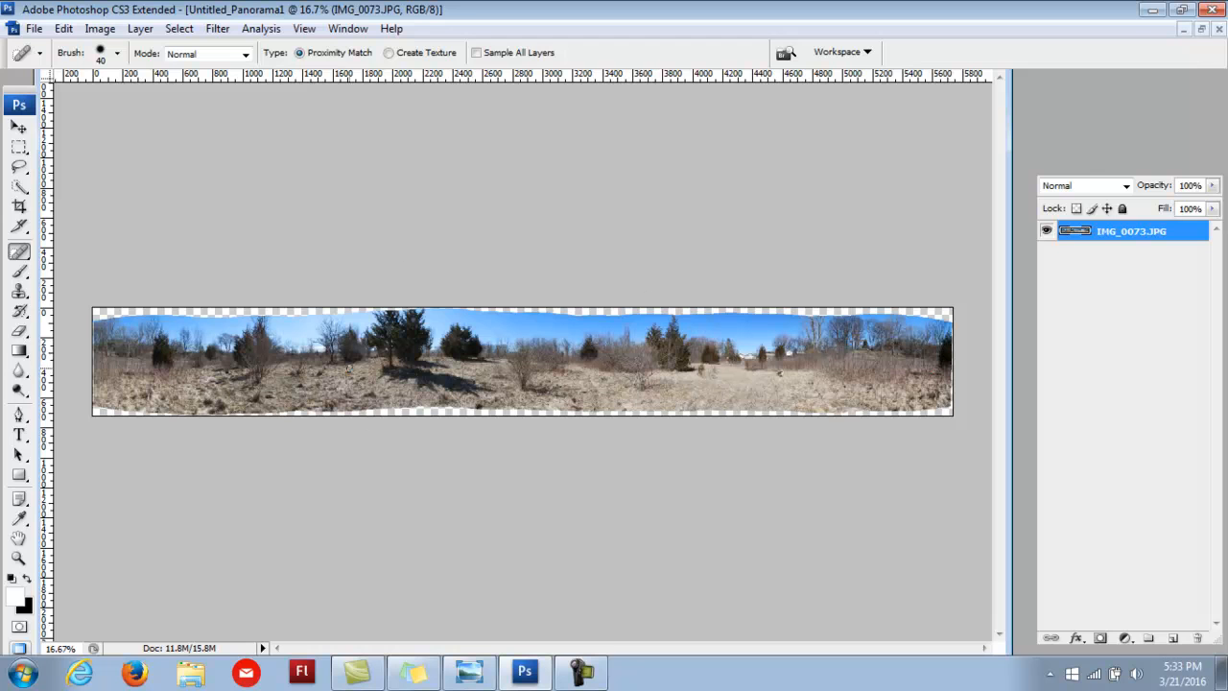
Step: Set the Crop tool's height to 10 in and clear its width and resolution values
{"action": "left_click", "coordinate": [19, 208]}
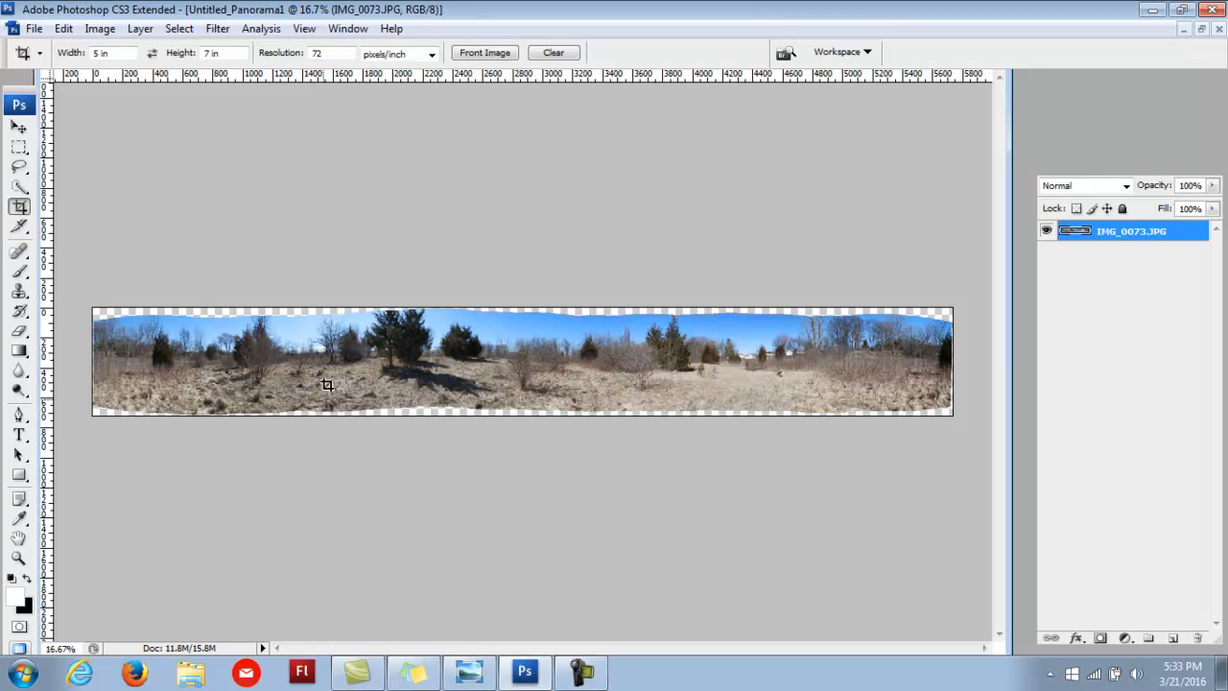
{"action": "left_click_drag", "start_coordinate": [109, 53], "coordinate": [42, 56]}
{"action": "key", "text": "BackSpace"}
{"action": "key", "text": "Tab"}
{"action": "key", "text": "BackSpace"}
{"action": "key", "text": "Tab"}
{"action": "key", "text": "BackSpace"}
{"action": "left_click", "coordinate": [230, 55]}
Step: Draw a crop frame over the panorama and adjust its side edges to the dark tree that repeats at both ends
{"action": "left_click_drag", "start_coordinate": [319, 363], "coordinate": [950, 407]}
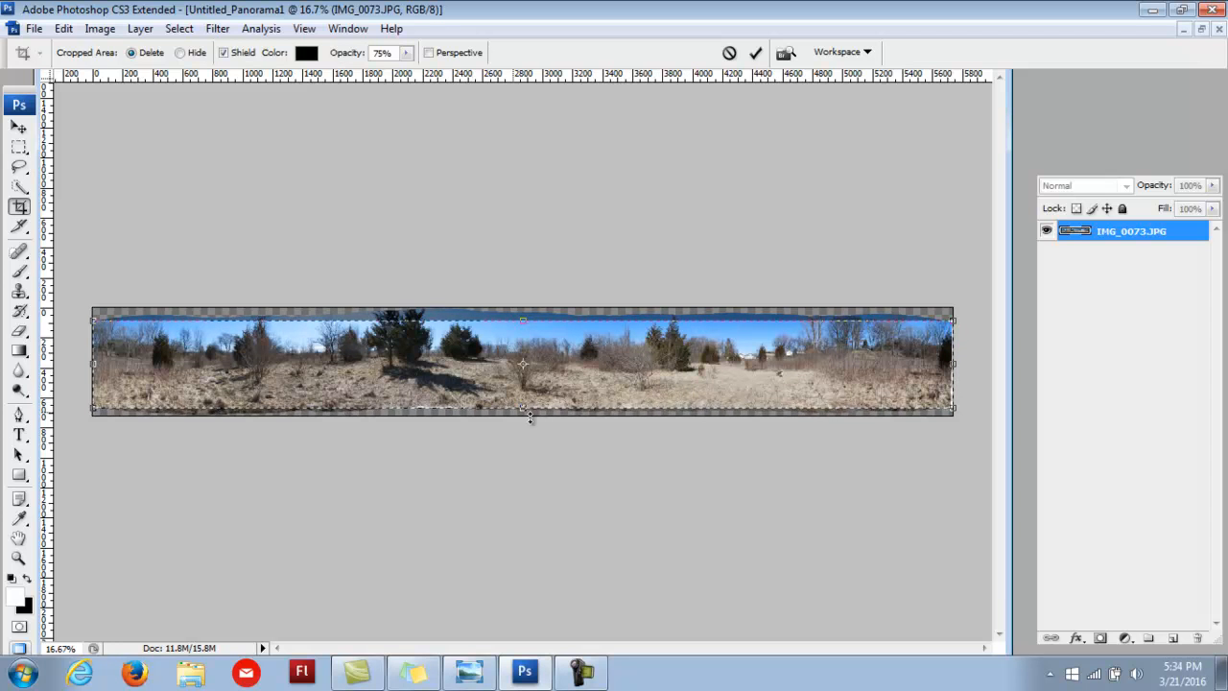
{"action": "left_click_drag", "start_coordinate": [93, 363], "coordinate": [161, 367]}
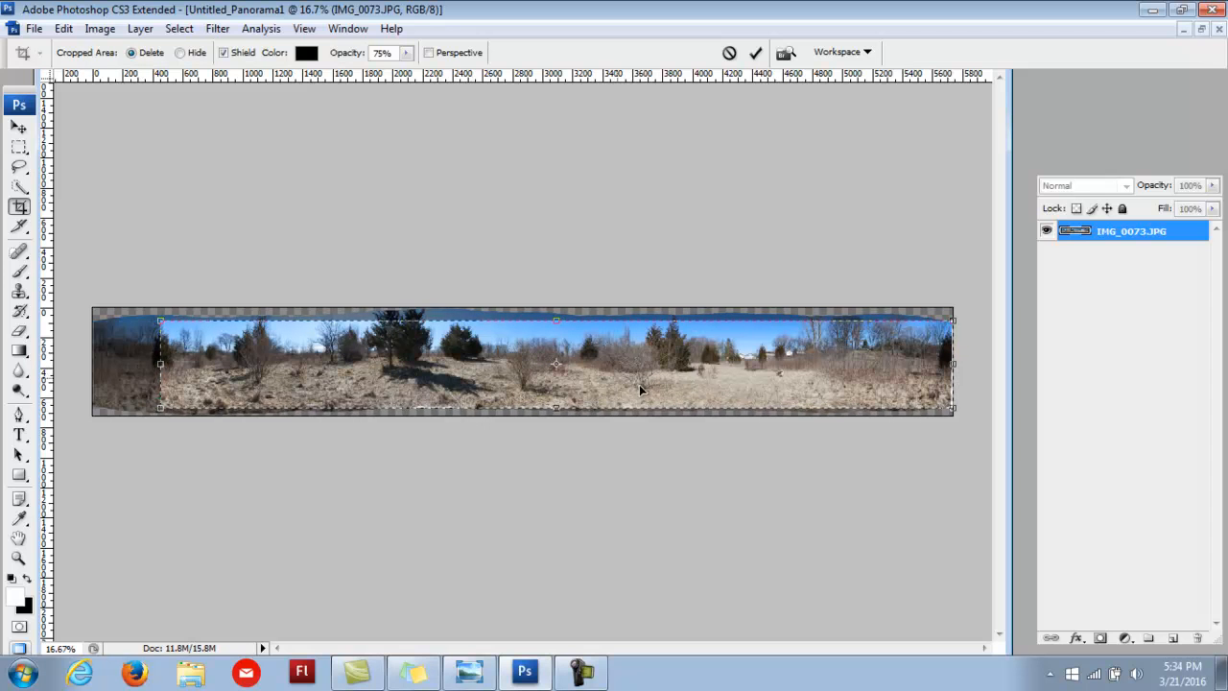
{"action": "left_click_drag", "start_coordinate": [958, 366], "coordinate": [947, 364]}
{"action": "key", "text": "Right"}
{"action": "key", "text": "Right"}
{"action": "key", "text": "Right"}
{"action": "key", "text": "Right"}
{"action": "key", "text": "Right"}
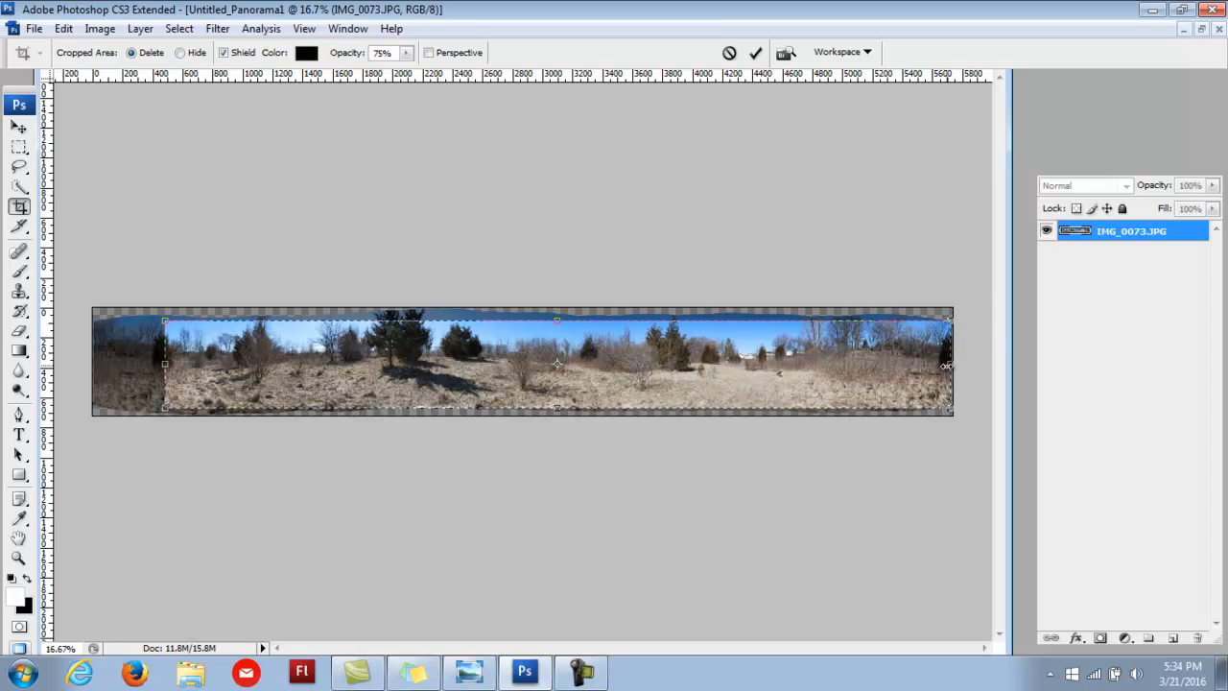
{"action": "left_click_drag", "start_coordinate": [165, 365], "coordinate": [159, 365]}
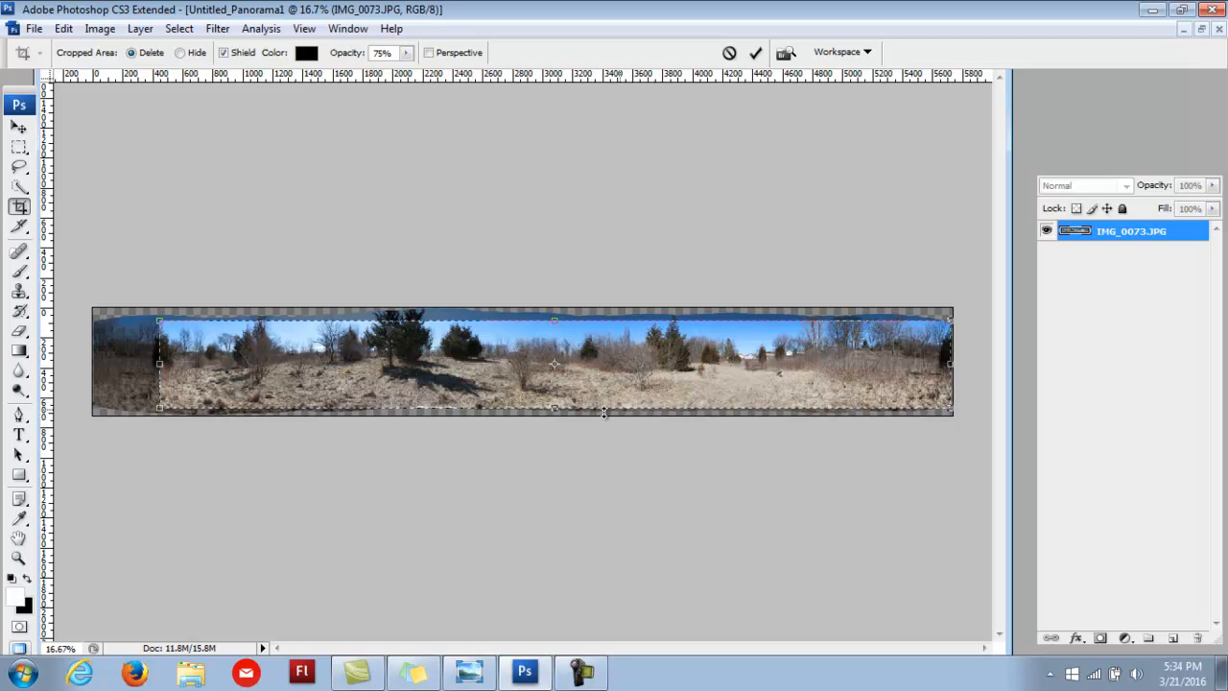
Step: Extend the crop frame up to the canvas's upper edge and apply the crop
{"action": "left_click_drag", "start_coordinate": [553, 318], "coordinate": [554, 309]}
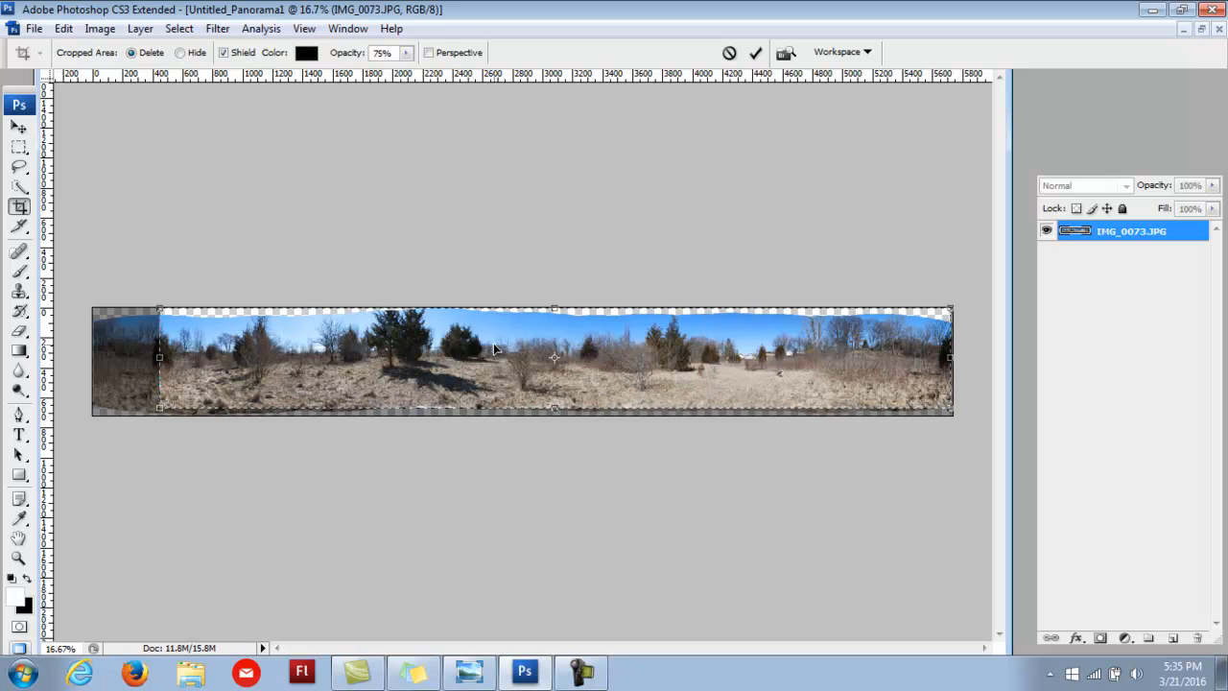
{"action": "key", "text": "Return"}
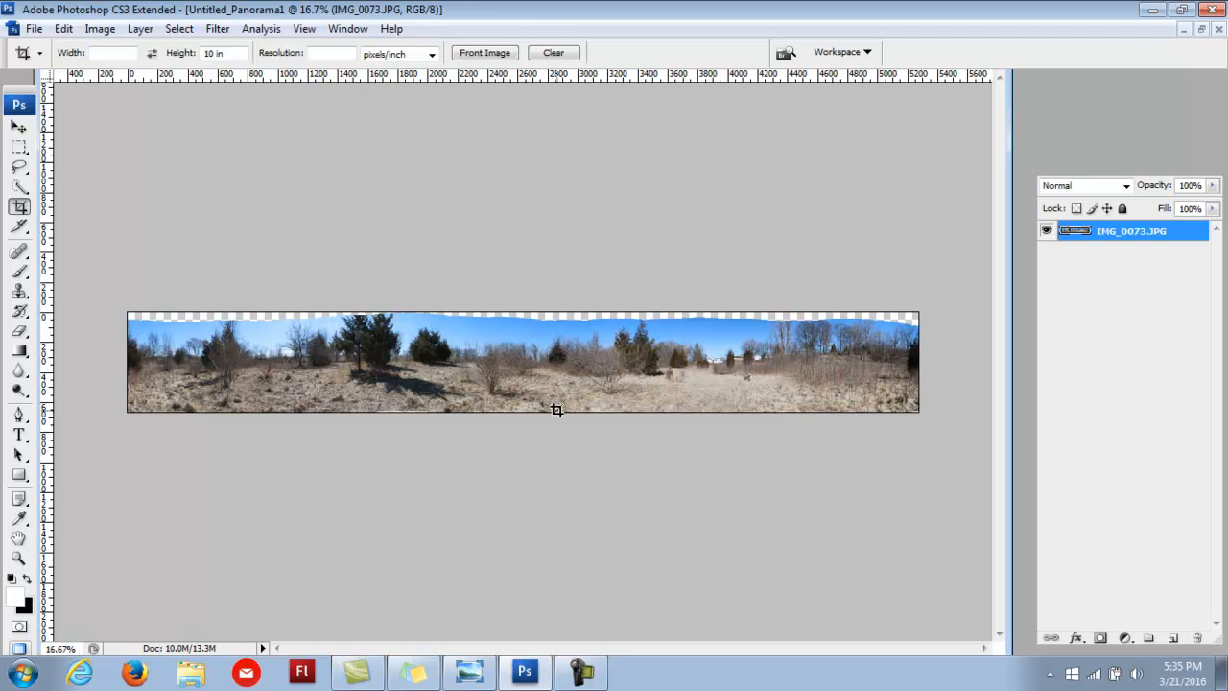
Step: Resize the panorama to a document width of 10 inches without constraining its proportions, making it square
{"action": "left_click", "coordinate": [101, 29]}
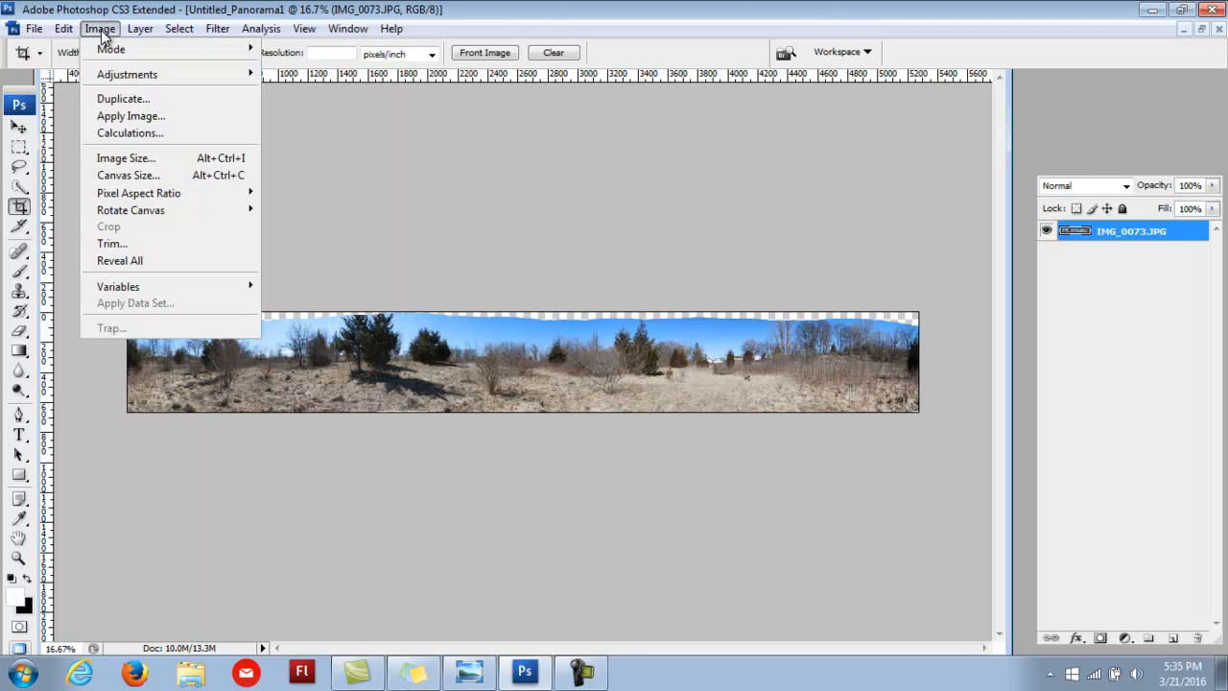
{"action": "left_click", "coordinate": [126, 161]}
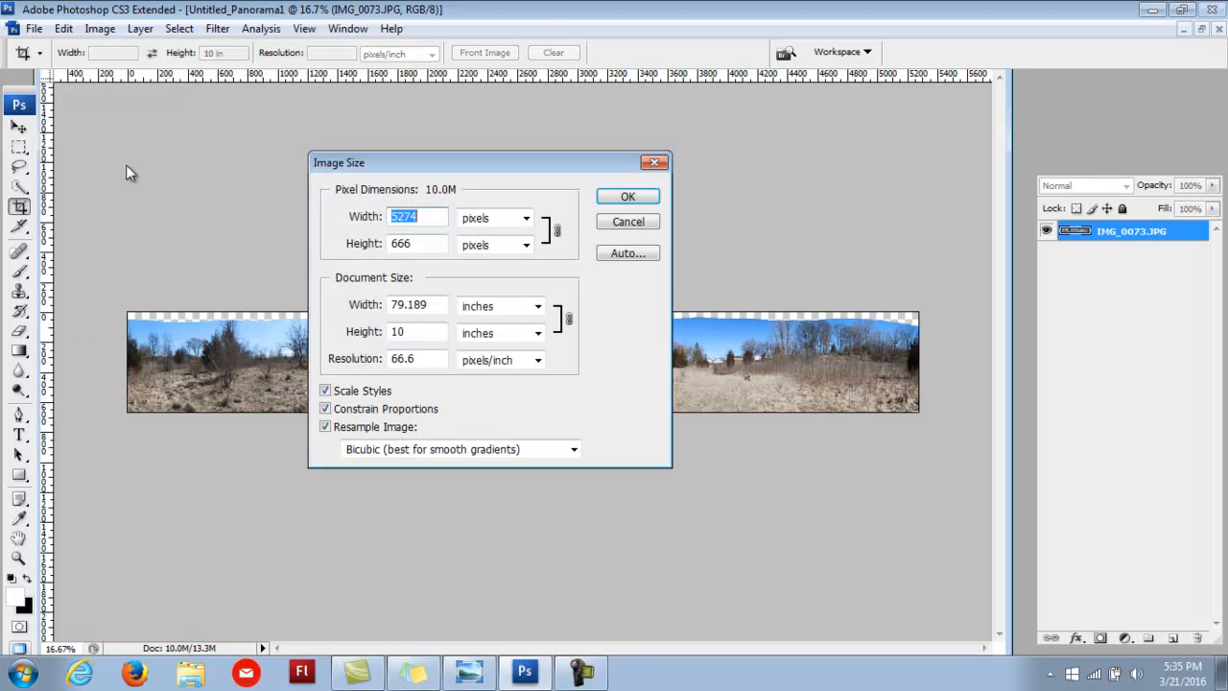
{"action": "left_click", "coordinate": [326, 411]}
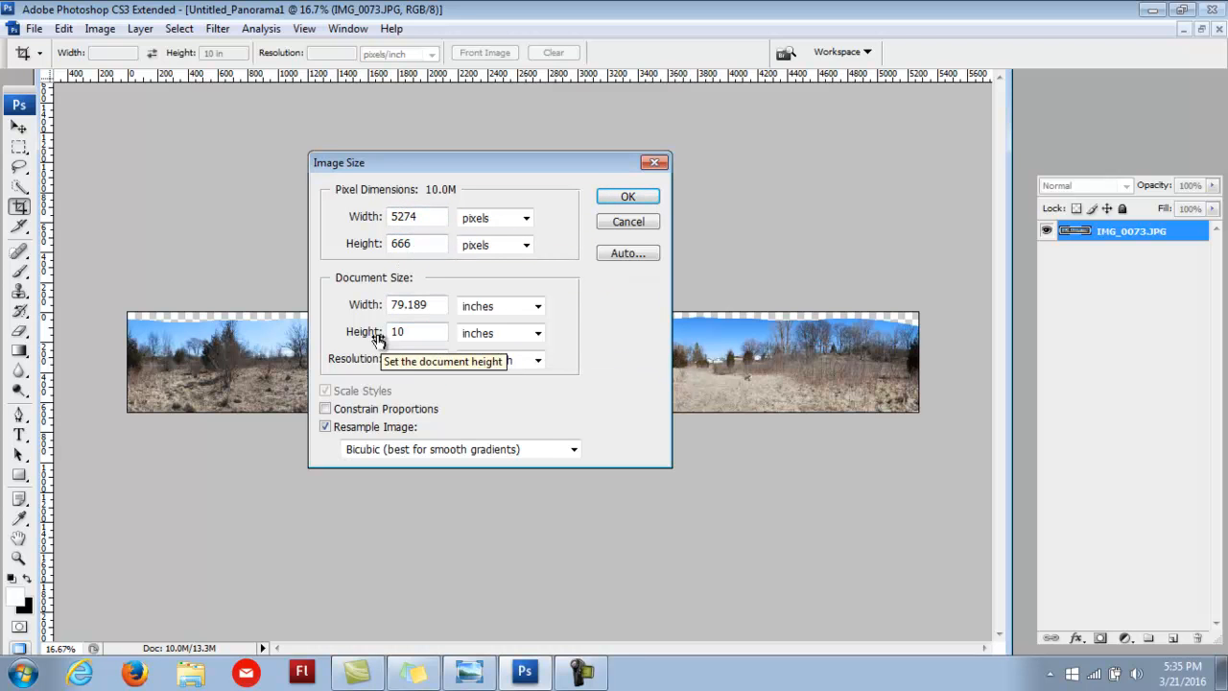
{"action": "left_click_drag", "start_coordinate": [428, 305], "coordinate": [370, 309]}
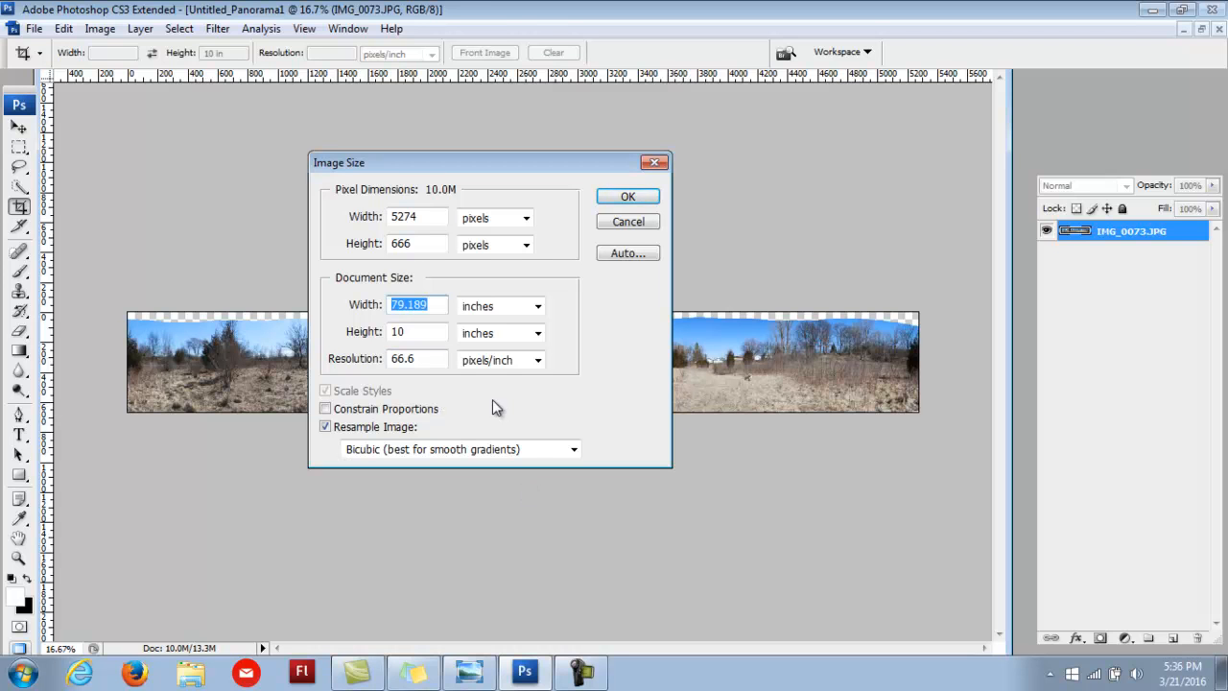
{"action": "type", "text": "10"}
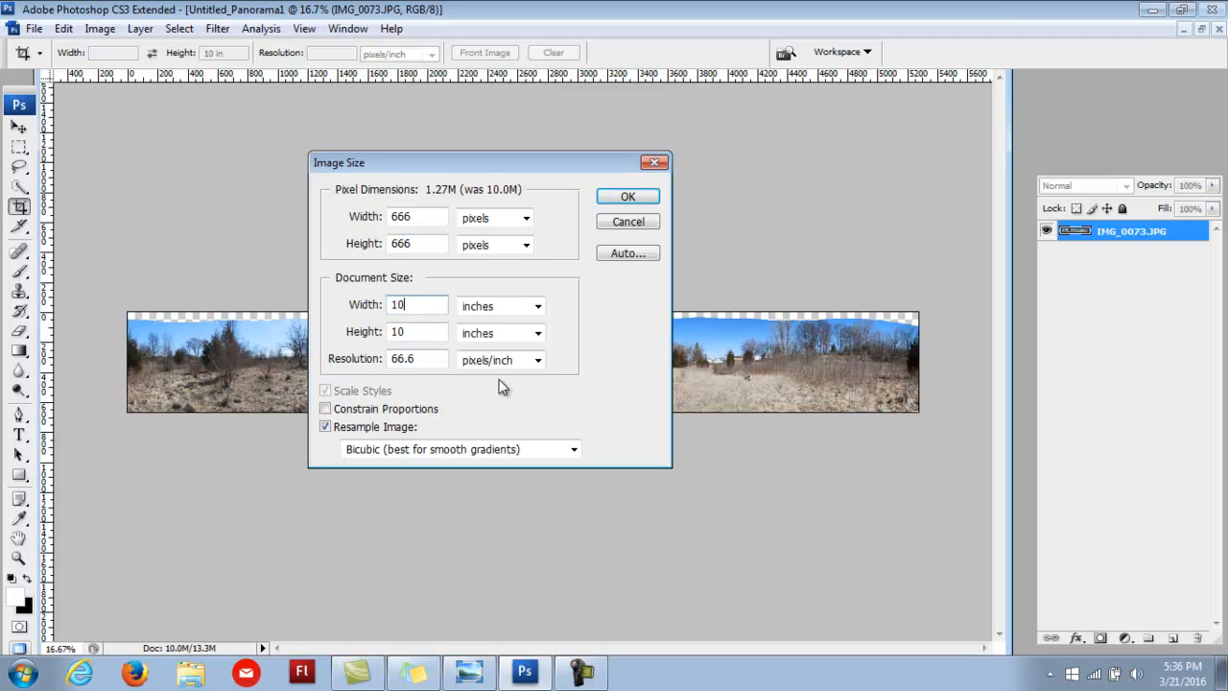
{"action": "left_click", "coordinate": [627, 199]}
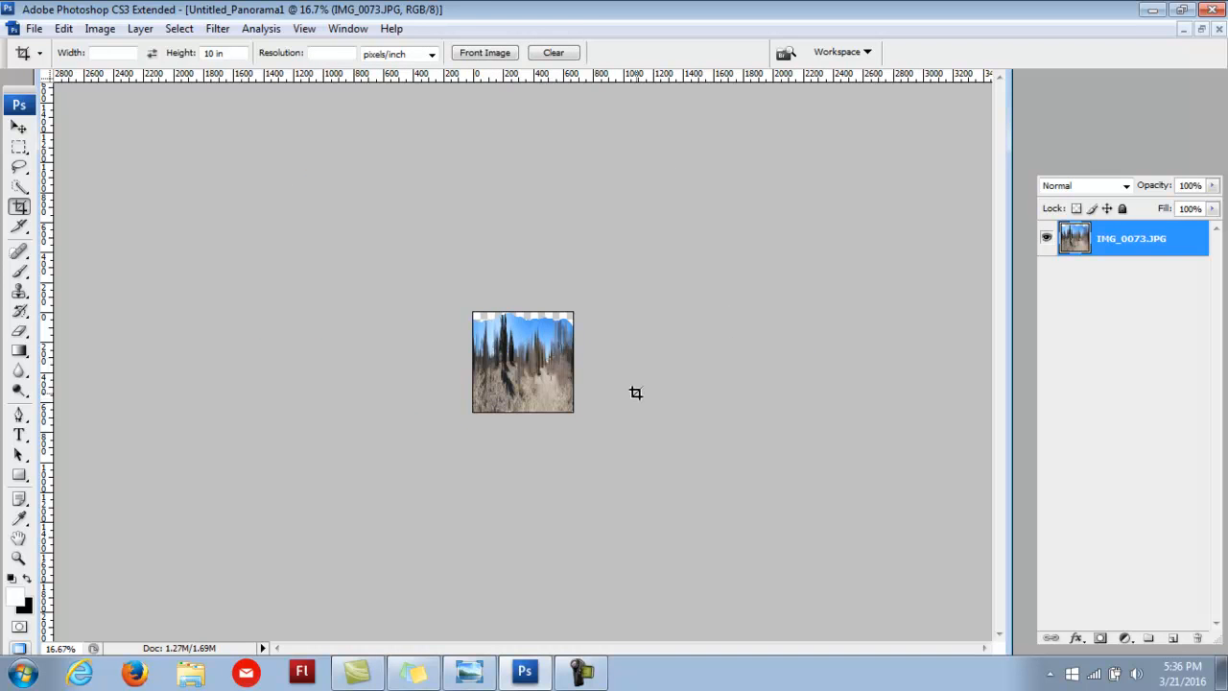
Step: Rotate the square panorama canvas 180° so that the sky faces downward
{"action": "key", "text": "ctrl+plus"}
{"action": "key", "text": "ctrl+plus"}
{"action": "key", "text": "ctrl+plus"}
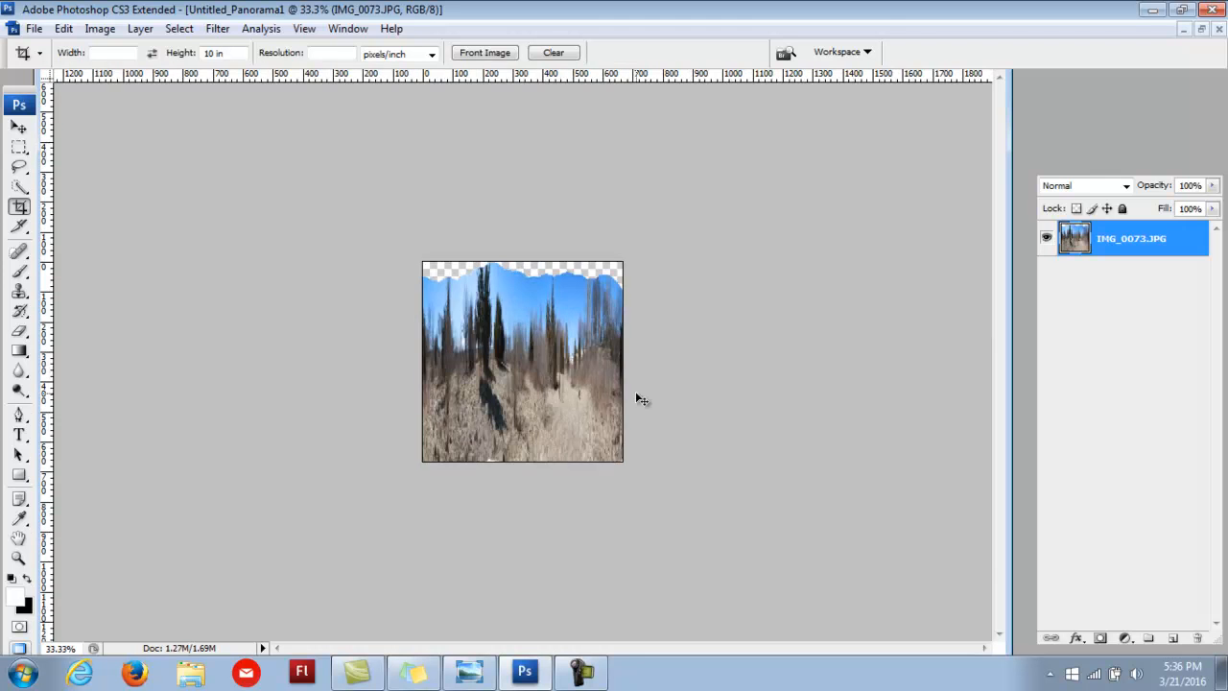
{"action": "key", "text": "ctrl+plus"}
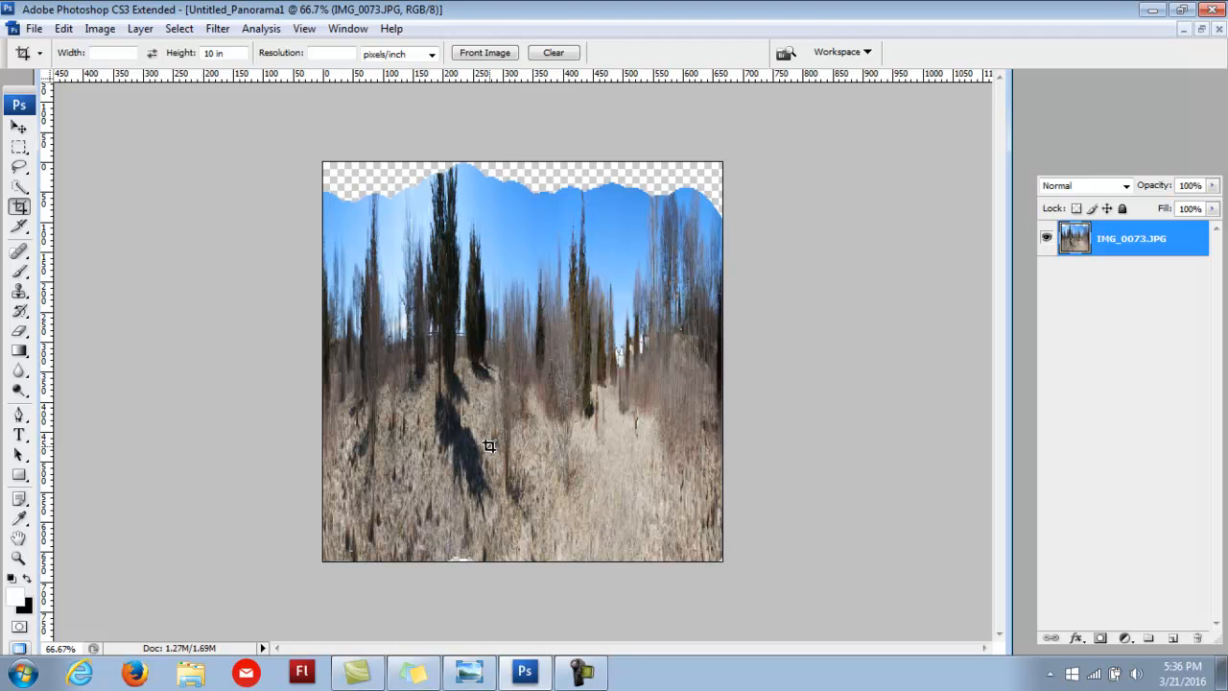
{"action": "left_click", "coordinate": [101, 31]}
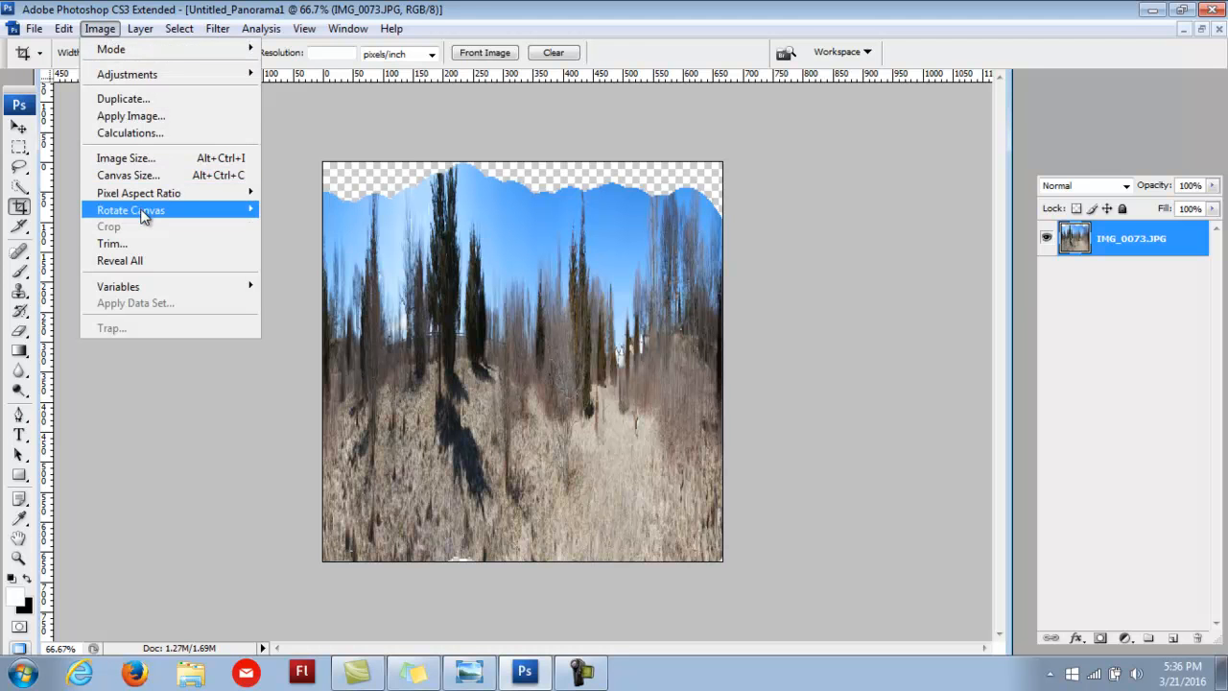
{"action": "mouse_move", "coordinate": [175, 210]}
{"action": "left_click", "coordinate": [288, 208]}
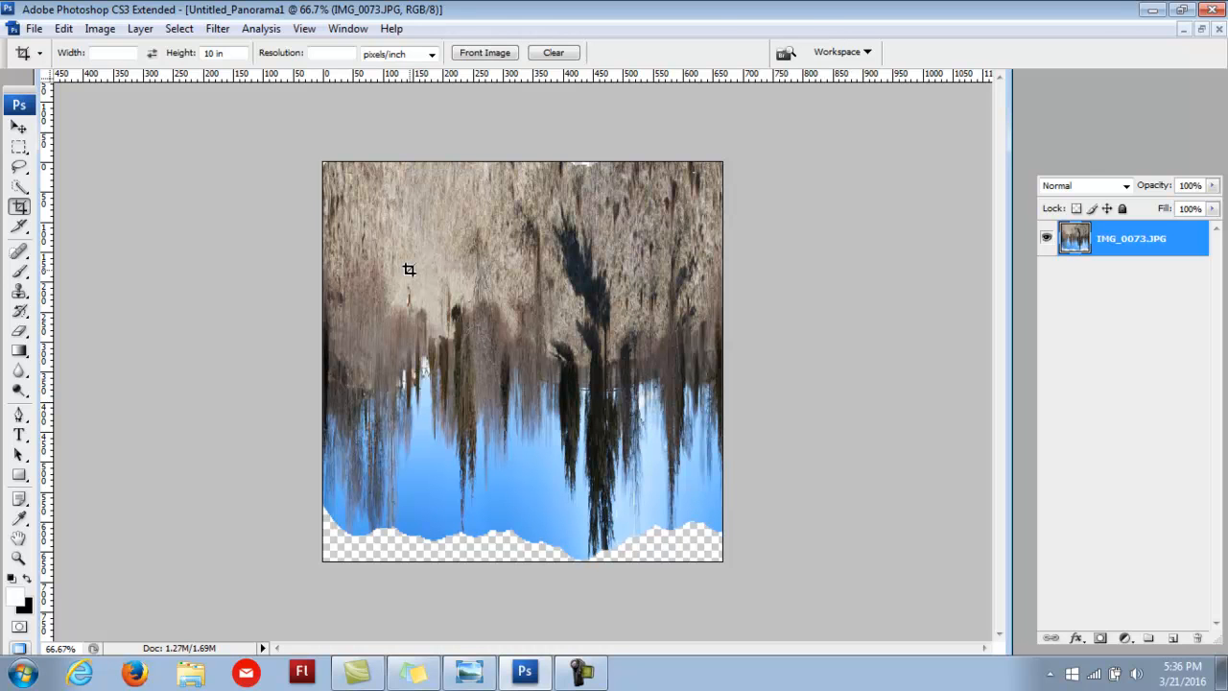
Step: Apply the Polar Coordinates distort filter to the rotated panorama with the Rectangular to Polar option
{"action": "left_click", "coordinate": [219, 30]}
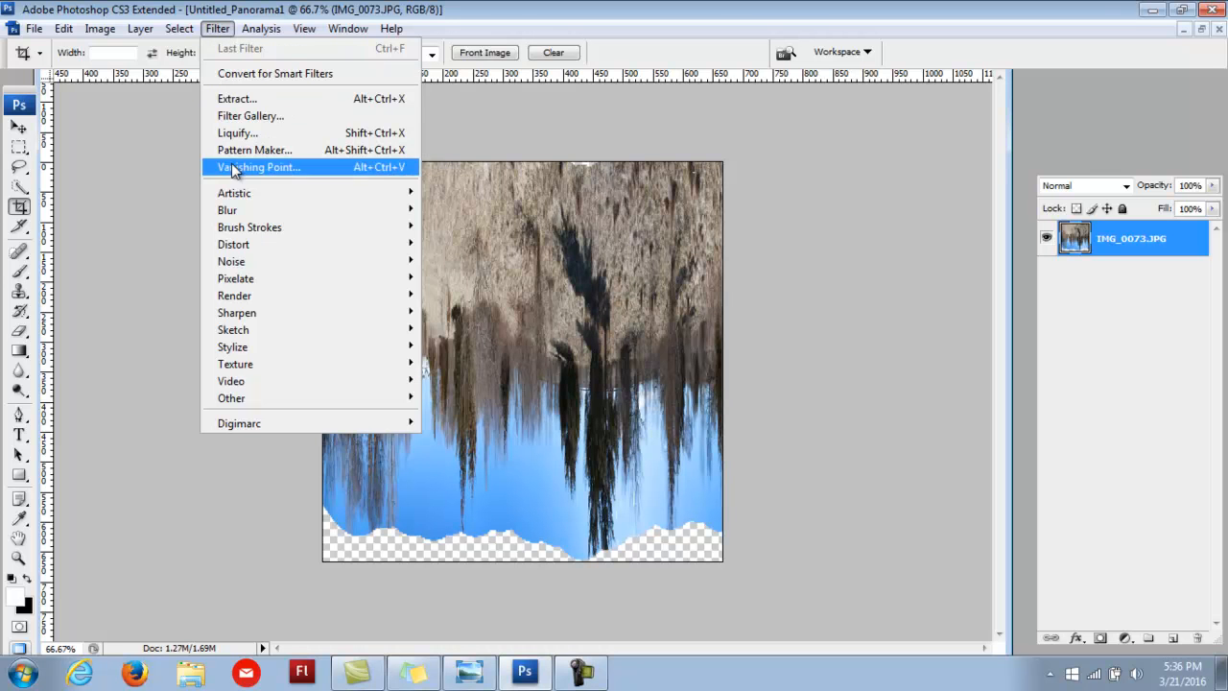
{"action": "mouse_move", "coordinate": [241, 247]}
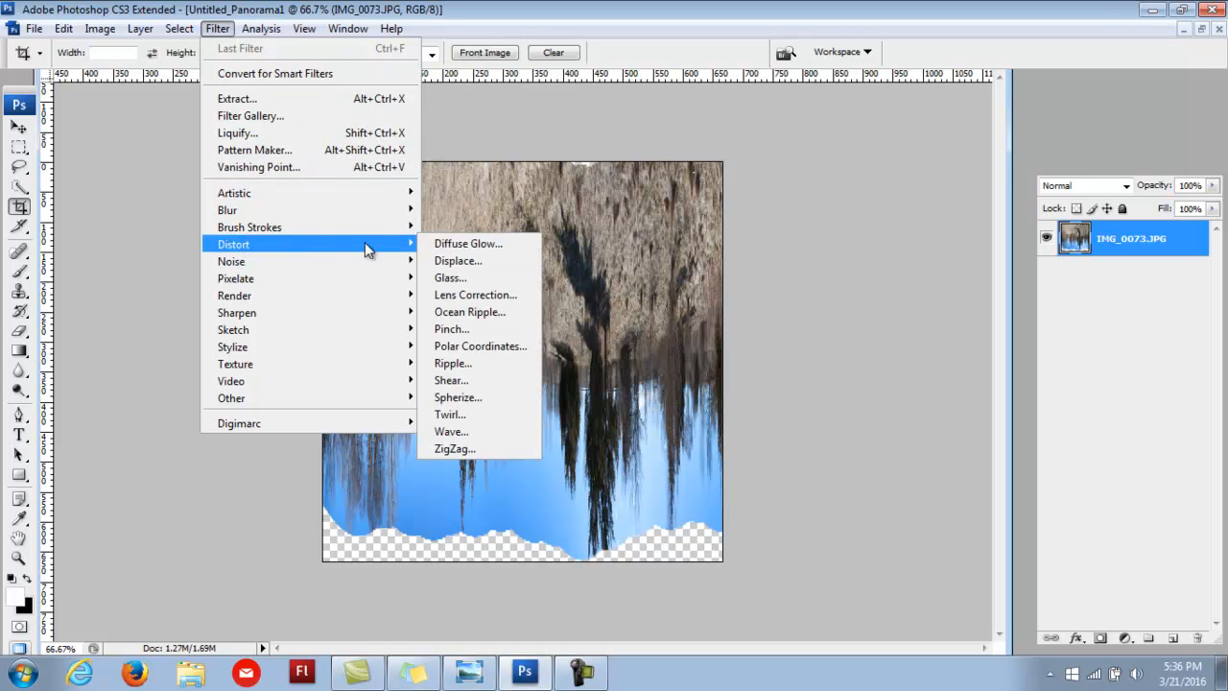
{"action": "left_click", "coordinate": [458, 346]}
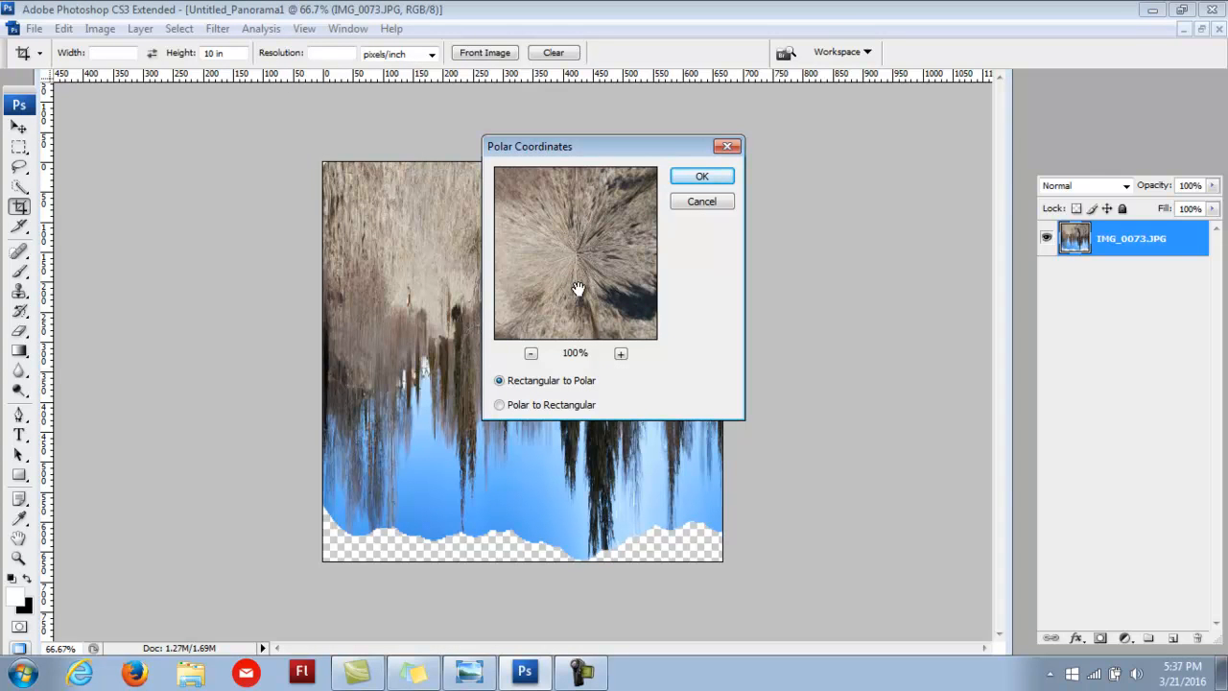
{"action": "left_click", "coordinate": [500, 405]}
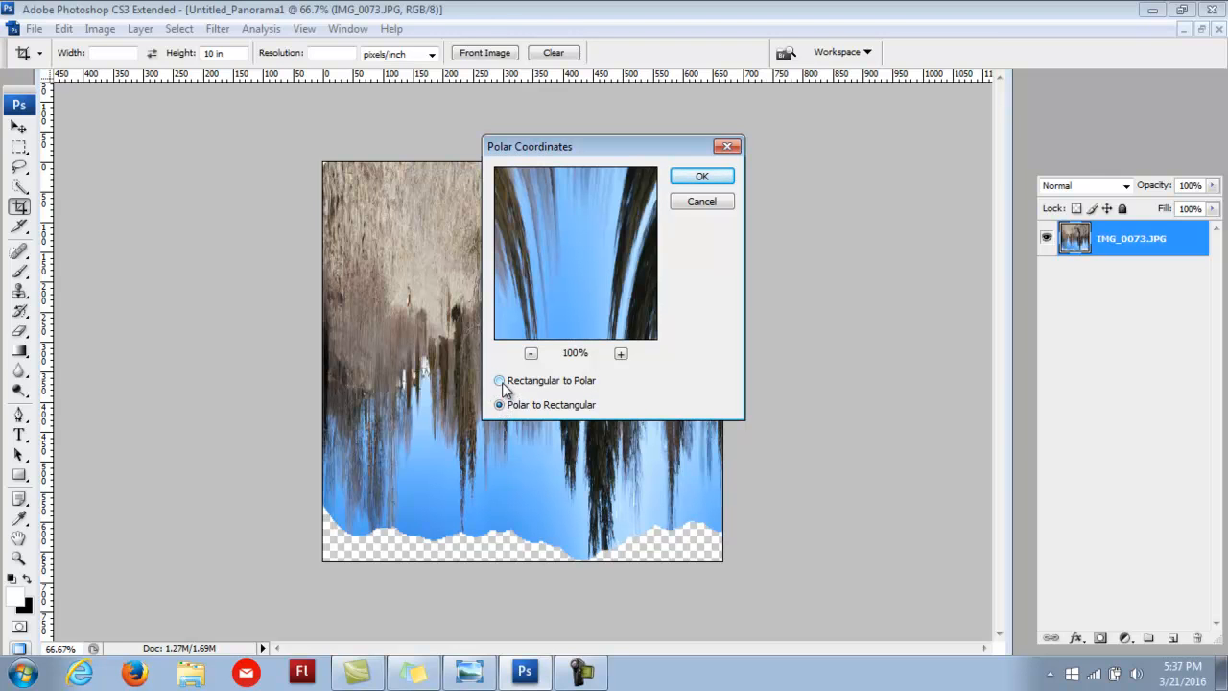
{"action": "left_click", "coordinate": [500, 381]}
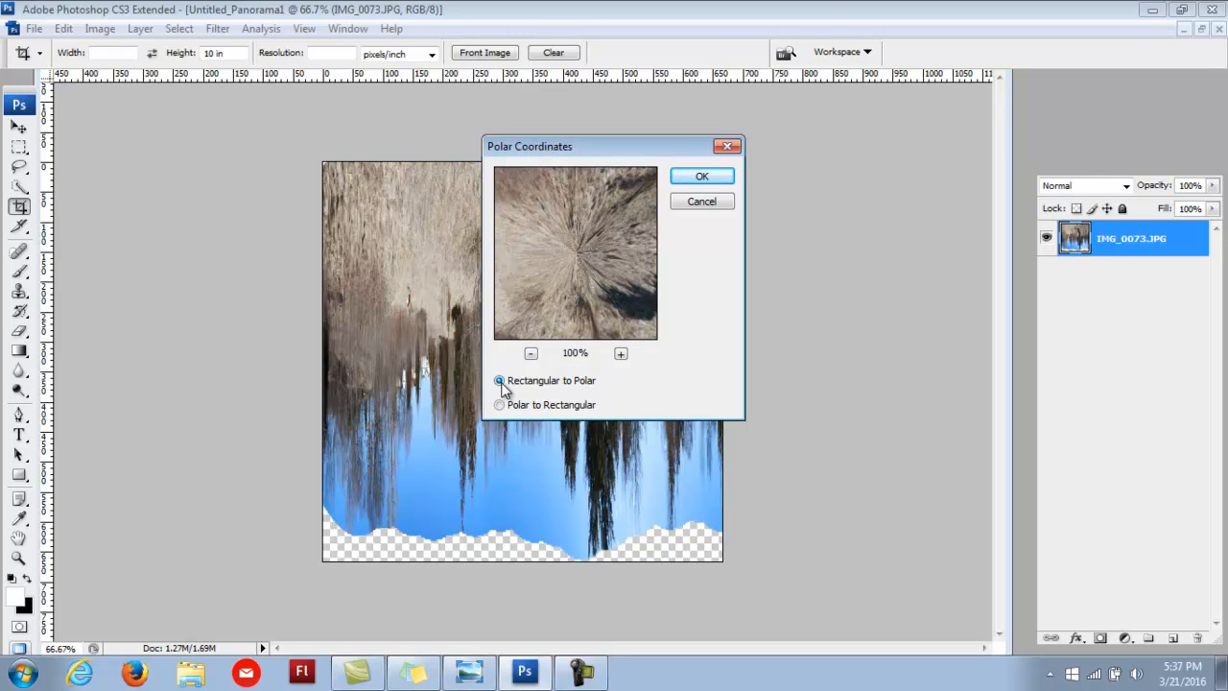
{"action": "left_click", "coordinate": [500, 405]}
{"action": "left_click", "coordinate": [498, 380]}
{"action": "left_click", "coordinate": [702, 180]}
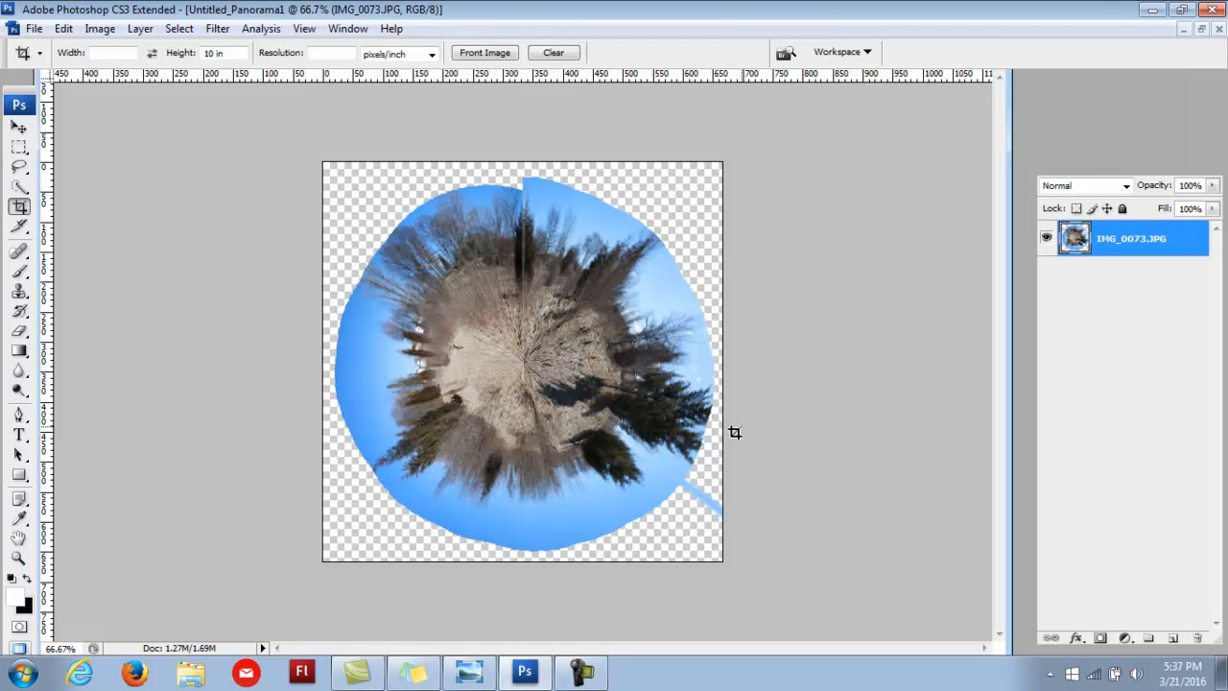
Step: Erase the stray blue streak at the planet's lower-right edge and the raised step of sky at its upper seam
{"action": "left_click", "coordinate": [19, 331]}
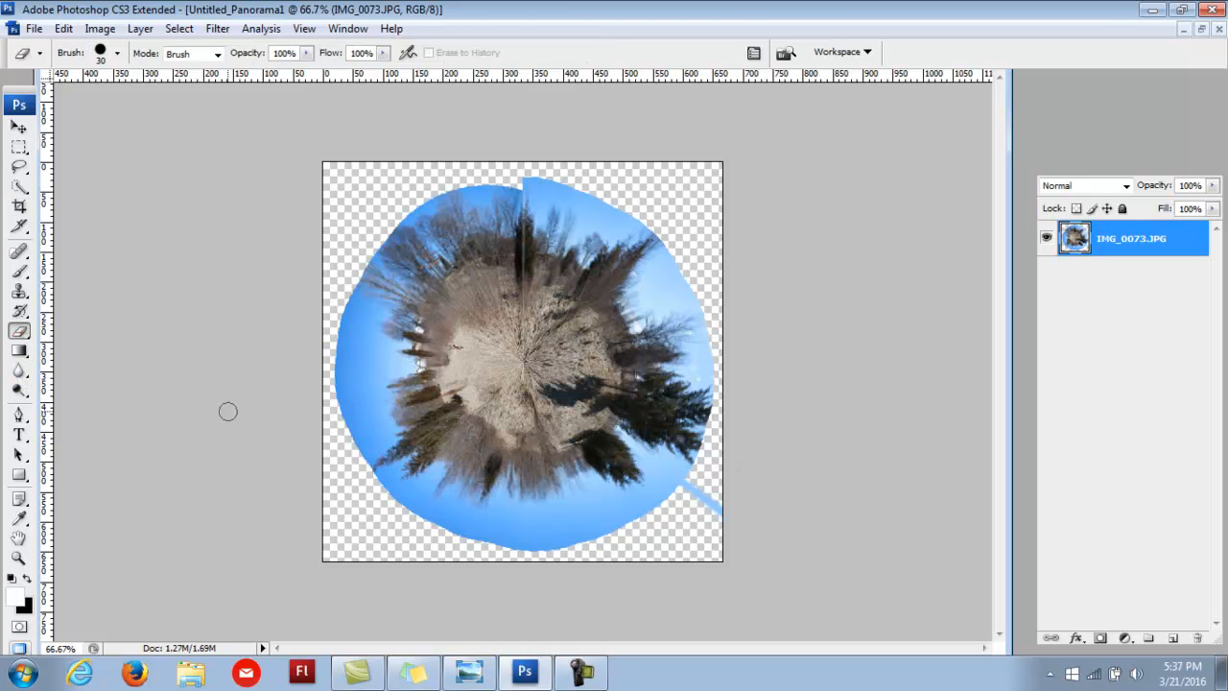
{"action": "left_click_drag", "start_coordinate": [708, 495], "coordinate": [734, 522]}
{"action": "left_click", "coordinate": [692, 488]}
{"action": "mouse_move", "coordinate": [545, 175]}
{"action": "left_mouse_down"}
{"action": "mouse_move", "coordinate": [526, 181]}
{"action": "mouse_move", "coordinate": [591, 175]}
{"action": "left_mouse_up"}
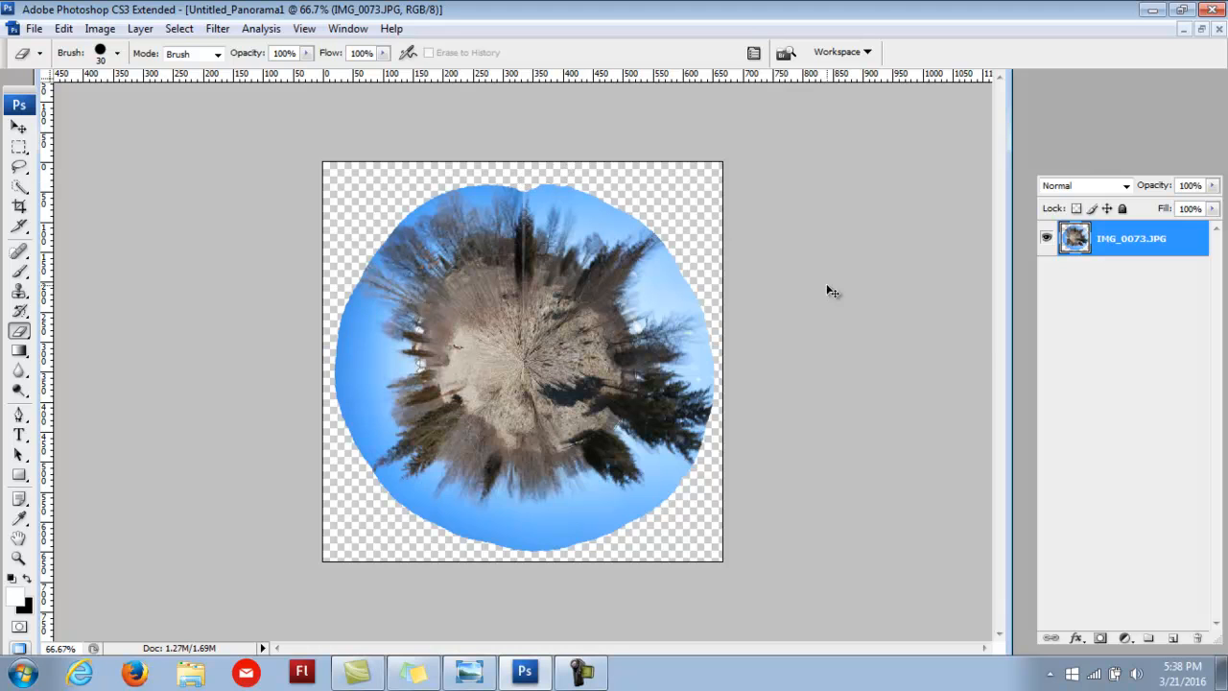
Step: Add a new layer beneath the planet layer and fill it with black using the Paint Bucket
{"action": "key", "text": "ctrl+plus"}
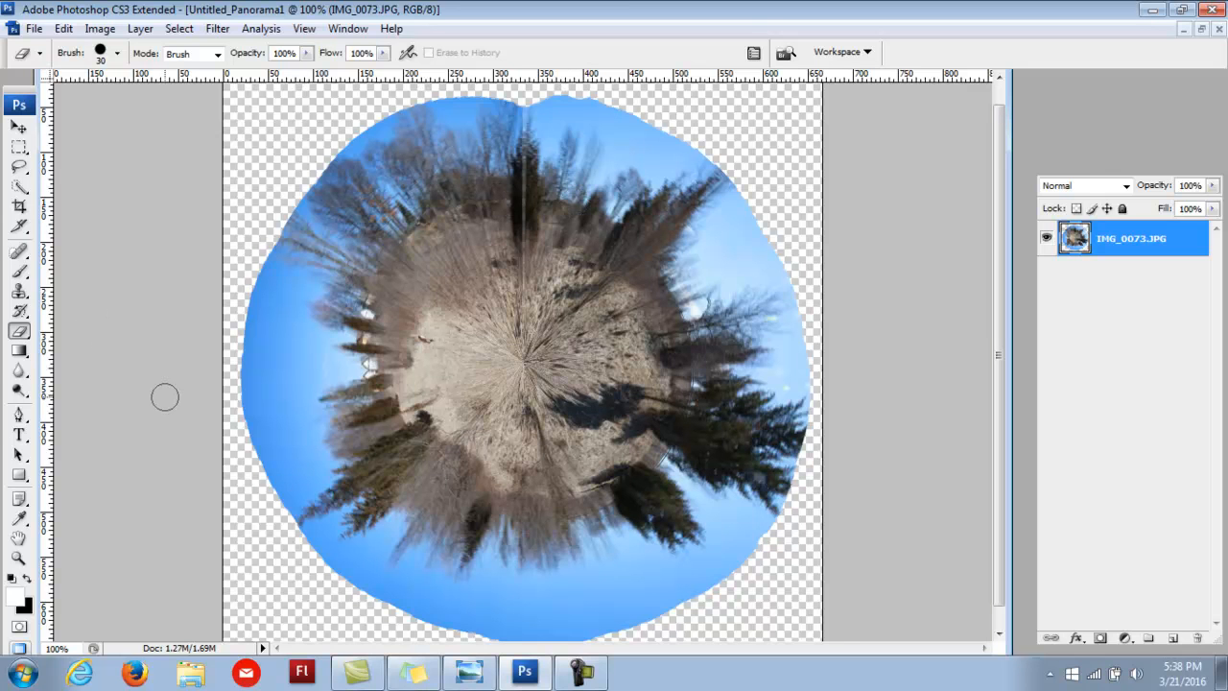
{"action": "key", "text": "ctrl+minus"}
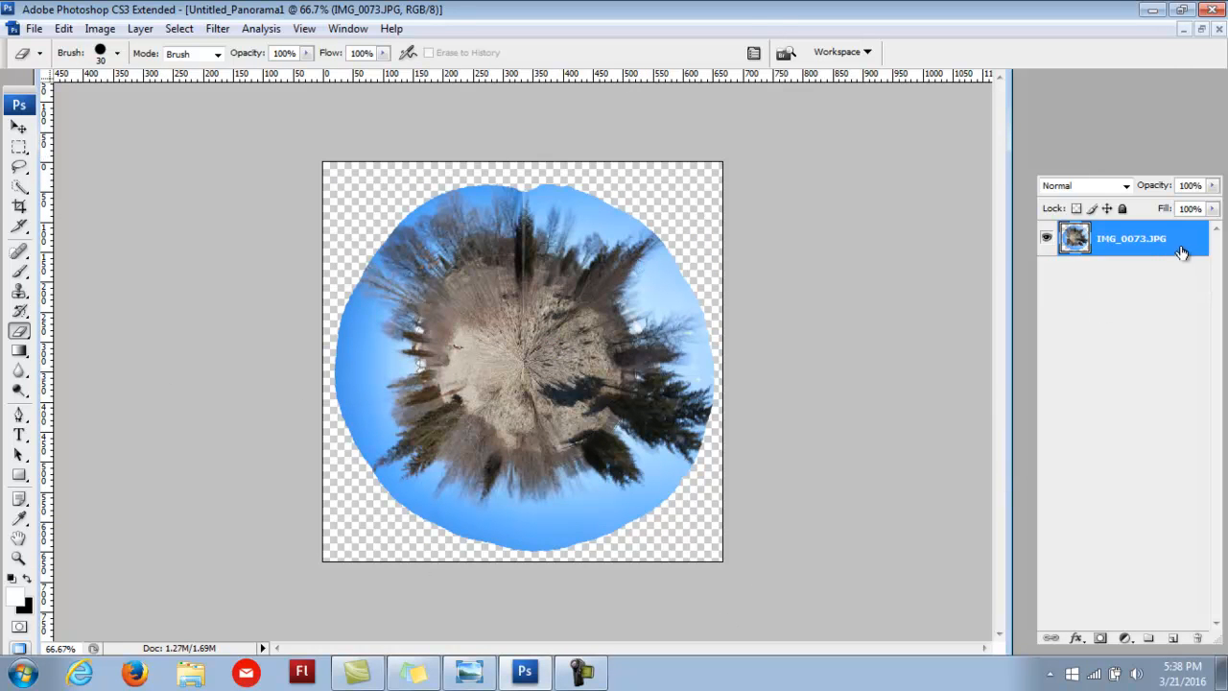
{"action": "left_click", "coordinate": [1172, 638]}
{"action": "left_click_drag", "start_coordinate": [1111, 261], "coordinate": [1119, 297]}
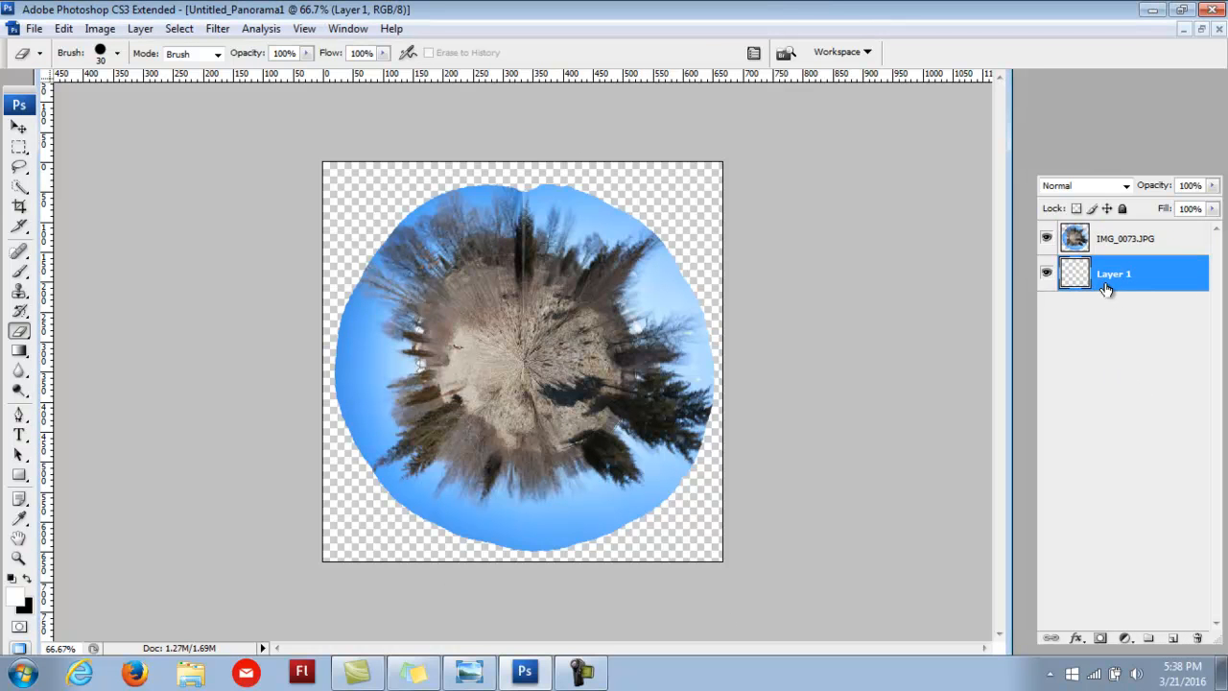
{"action": "left_click", "coordinate": [21, 353]}
{"action": "left_click", "coordinate": [96, 367]}
{"action": "left_click", "coordinate": [26, 580]}
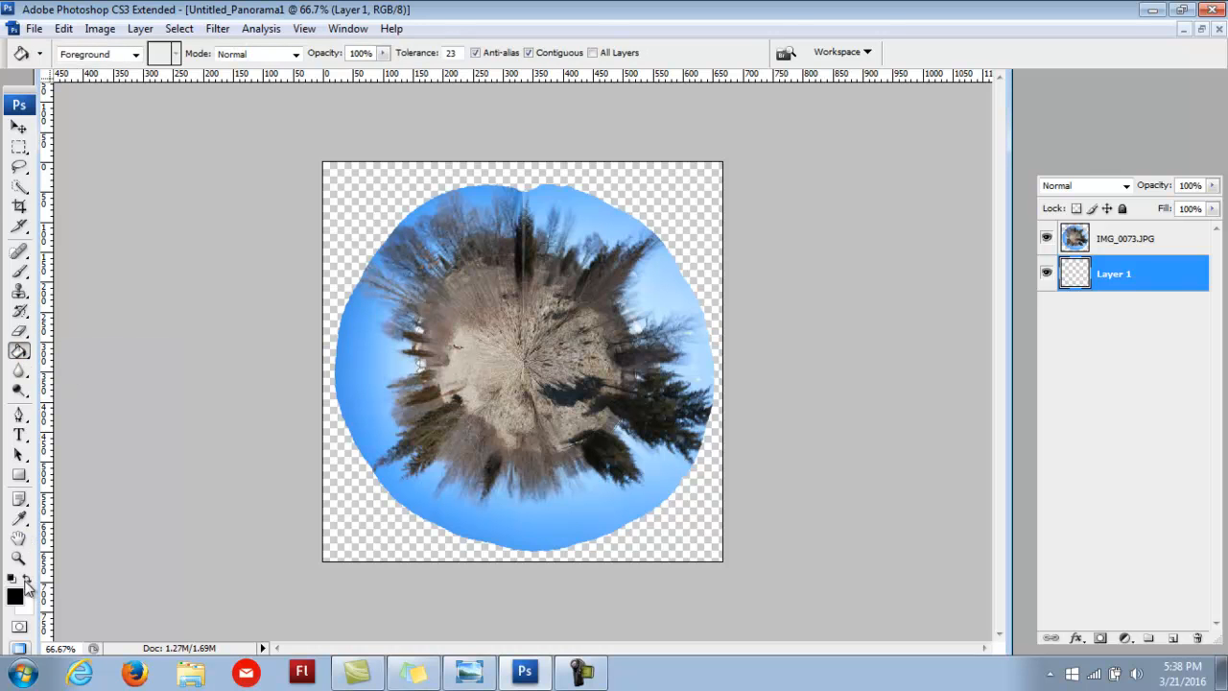
{"action": "left_click", "coordinate": [349, 182]}
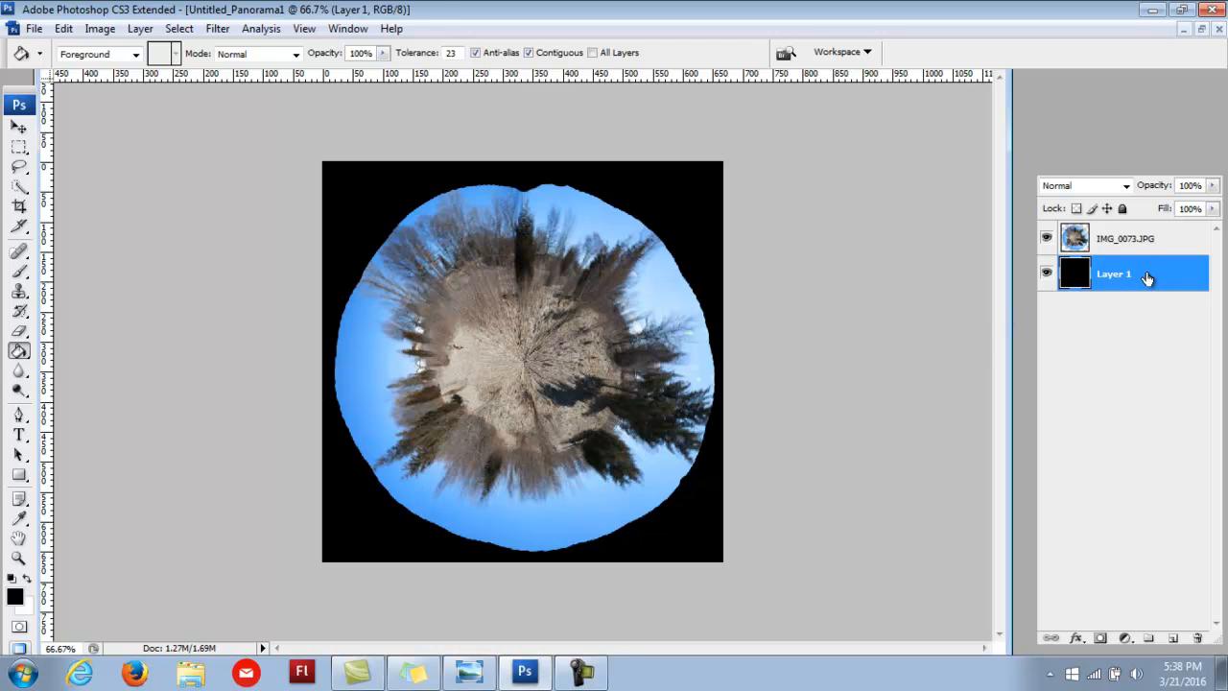
Step: Add a Hue/Saturation adjustment layer above the planet layer with hue +15 and saturation +46
{"action": "left_click", "coordinate": [1131, 244]}
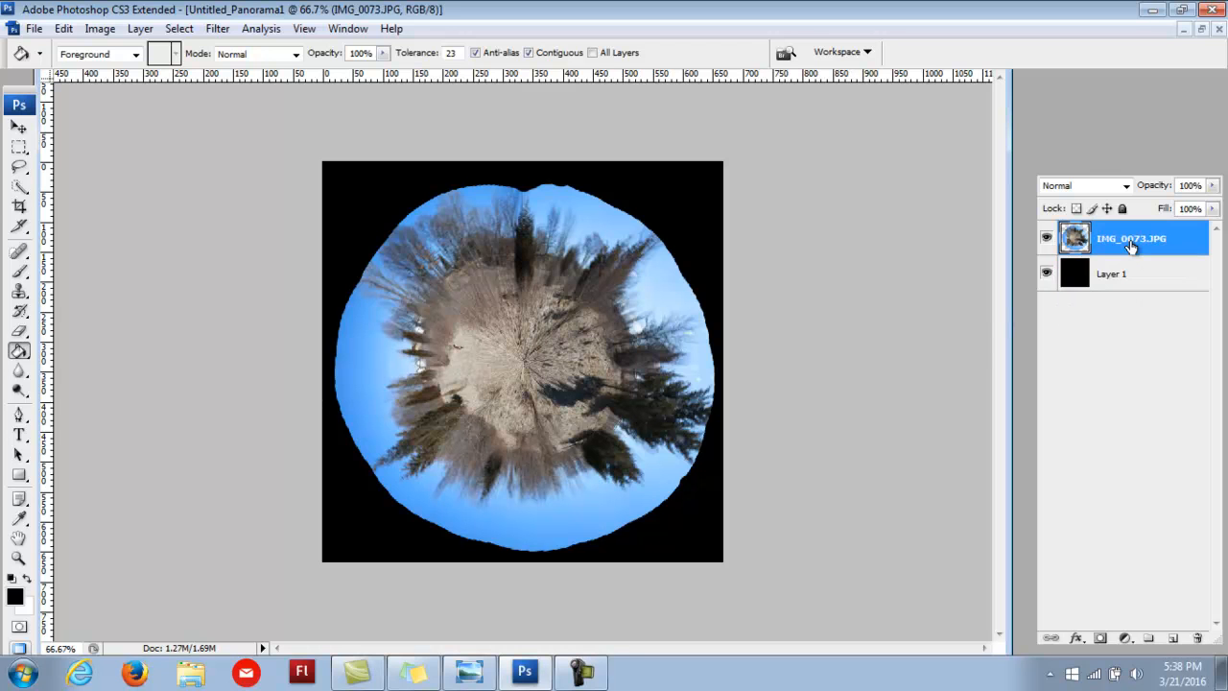
{"action": "left_click", "coordinate": [1125, 639]}
{"action": "left_click", "coordinate": [1127, 459]}
{"action": "left_click_drag", "start_coordinate": [683, 108], "coordinate": [720, 161]}
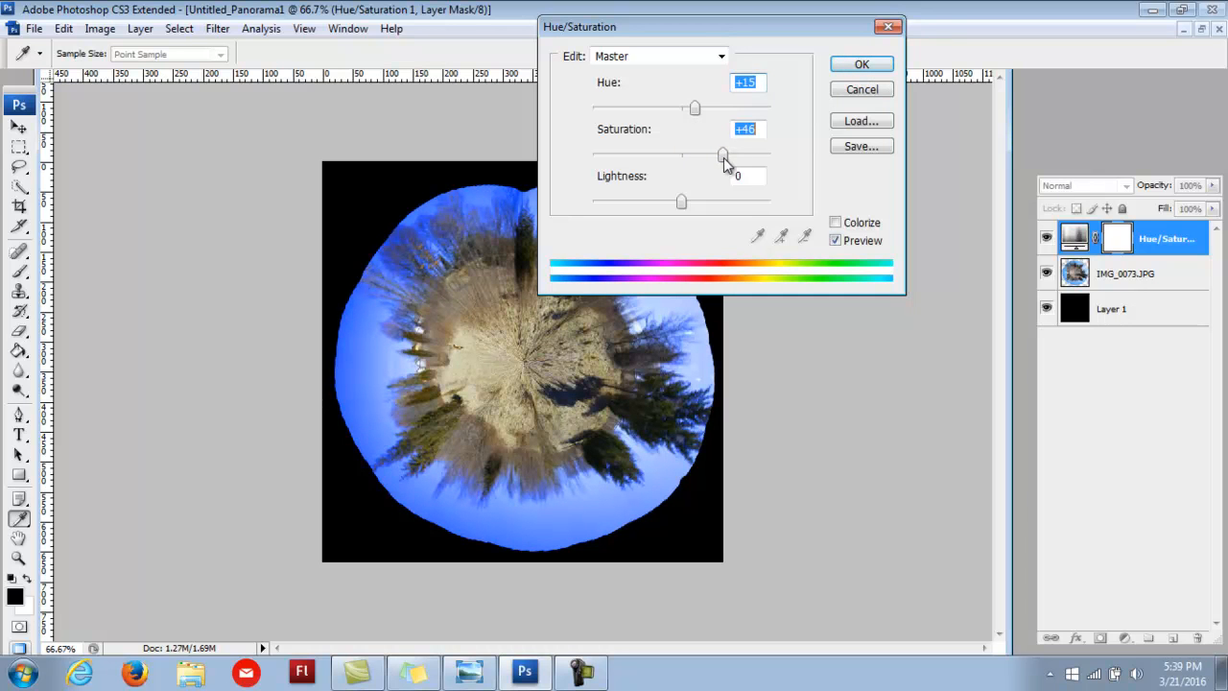
{"action": "left_click", "coordinate": [862, 64]}
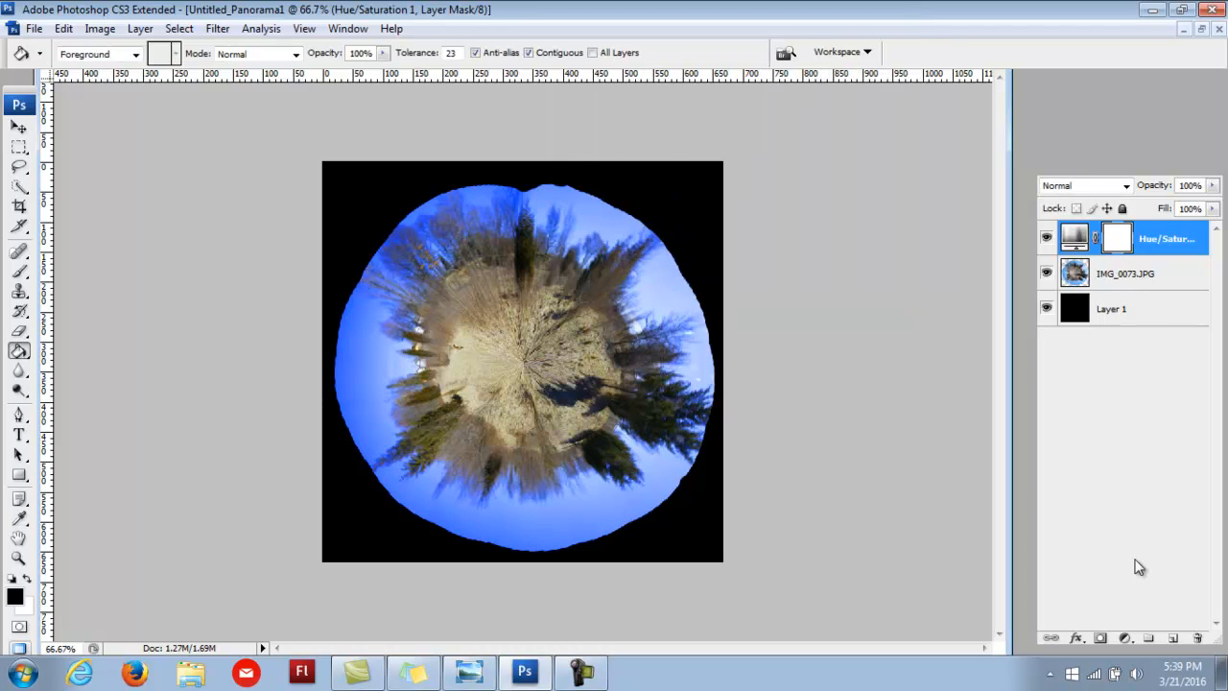
Step: Add a Selective Color adjustment layer with Greens set to cyan +70%, magenta +66%, yellow +64% and black +100%
{"action": "left_click", "coordinate": [1125, 637]}
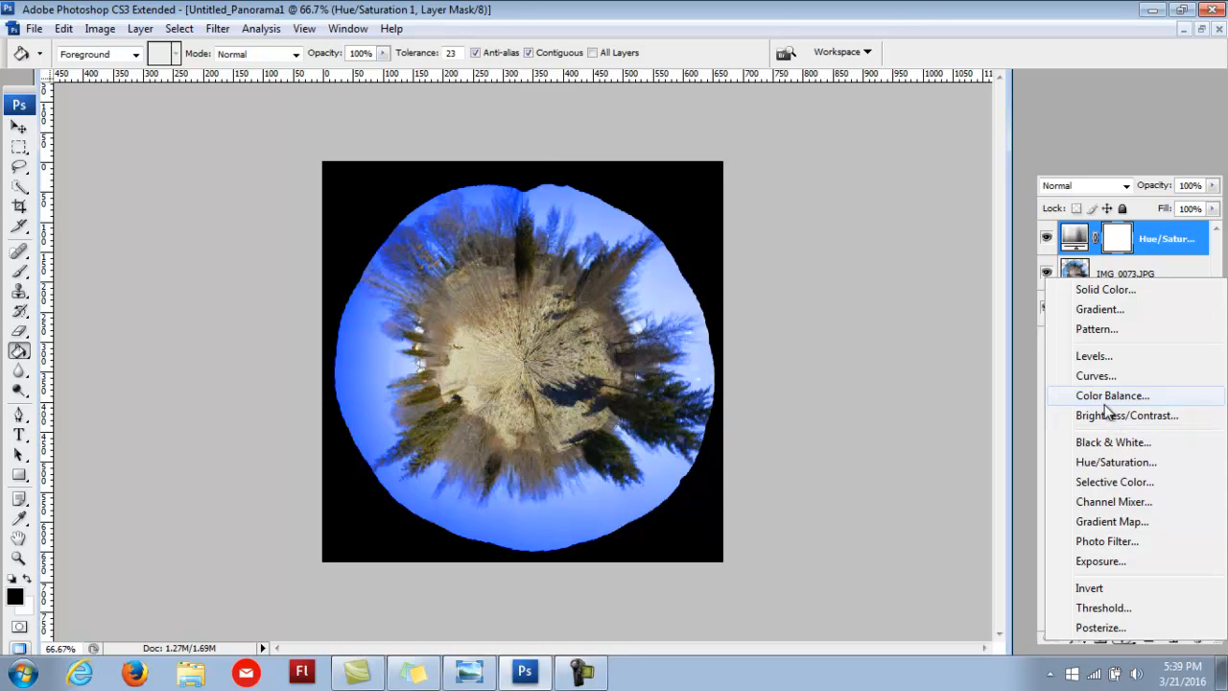
{"action": "left_click", "coordinate": [1103, 489]}
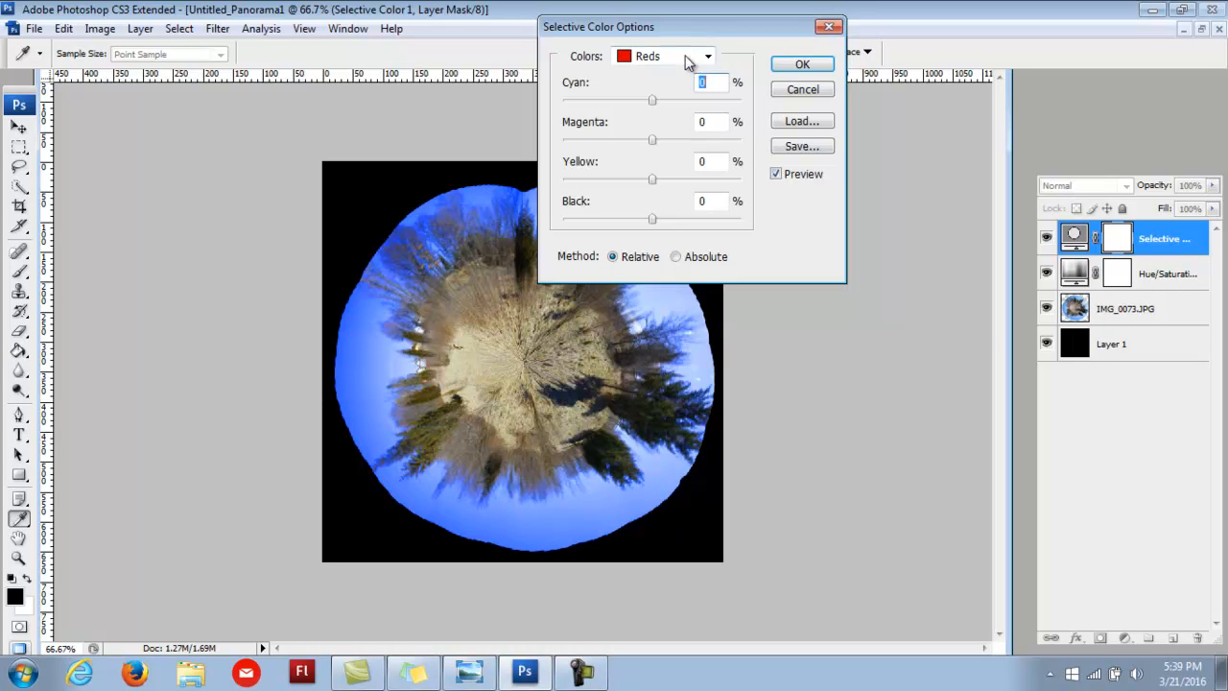
{"action": "left_click", "coordinate": [672, 57]}
{"action": "left_click", "coordinate": [639, 103]}
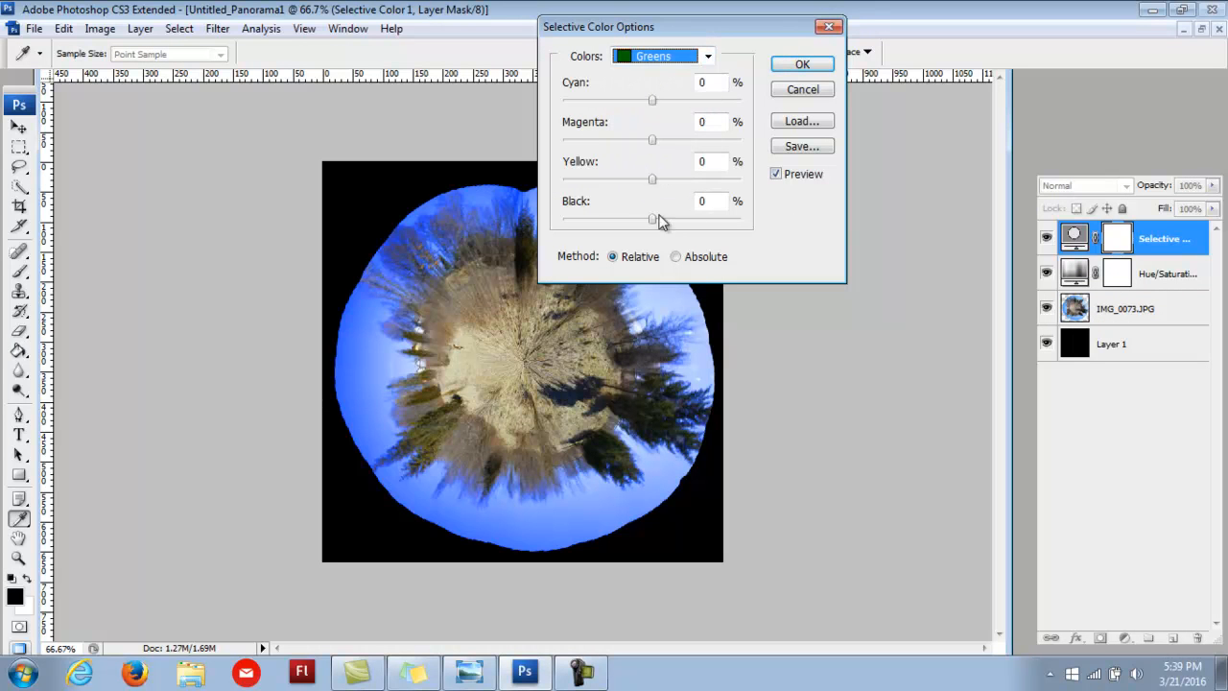
{"action": "left_click_drag", "start_coordinate": [653, 100], "coordinate": [715, 110]}
{"action": "left_click_drag", "start_coordinate": [653, 141], "coordinate": [708, 153]}
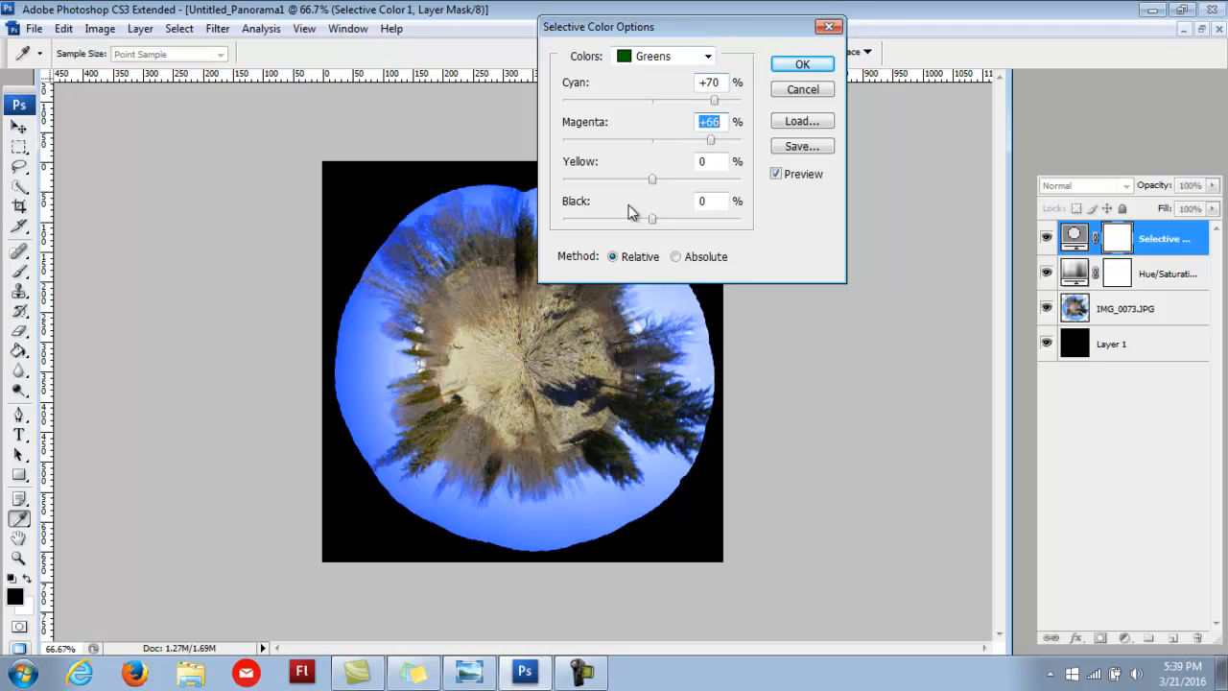
{"action": "left_click_drag", "start_coordinate": [653, 182], "coordinate": [711, 188]}
{"action": "left_click_drag", "start_coordinate": [653, 220], "coordinate": [781, 239]}
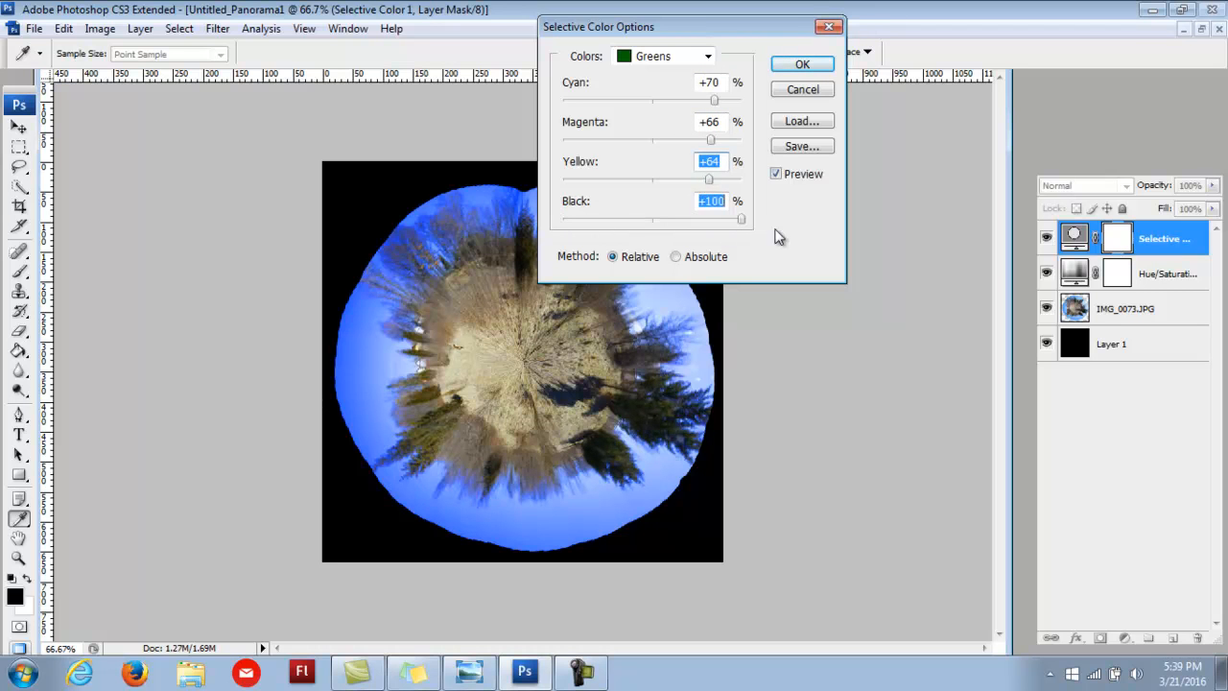
{"action": "left_click", "coordinate": [802, 65]}
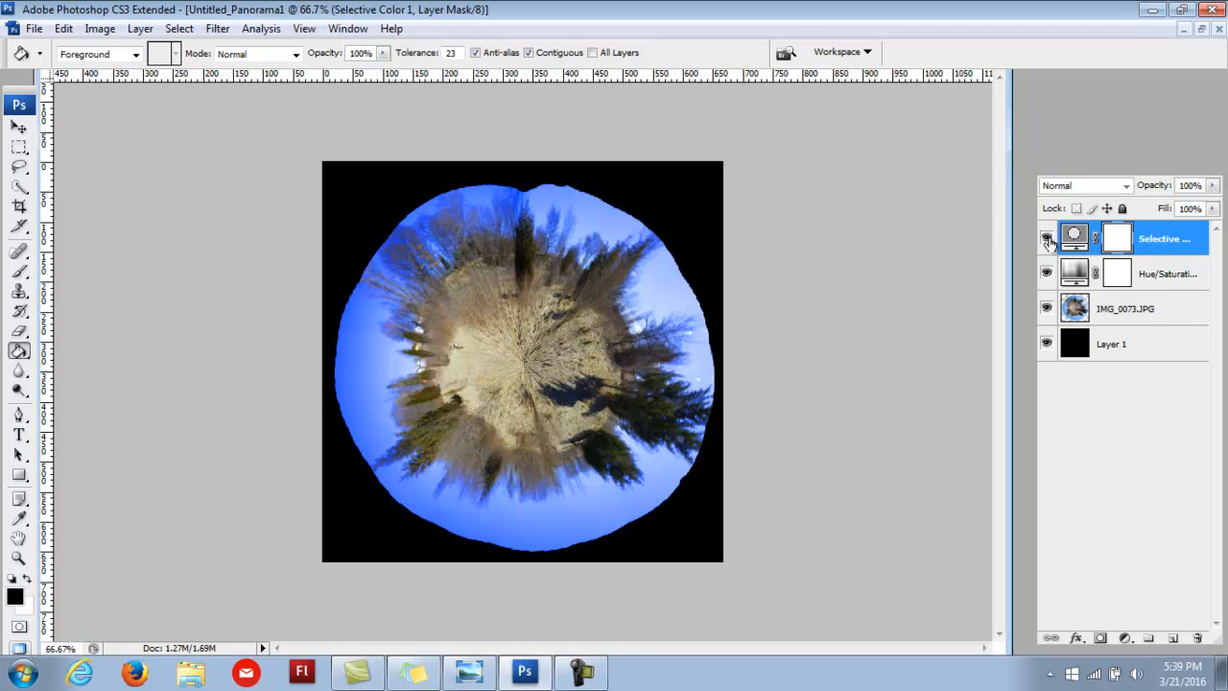
Step: Toggle the Hue/Saturation layer's visibility to compare the planet with and without the adjustment
{"action": "left_click", "coordinate": [1047, 276]}
{"action": "left_click", "coordinate": [1046, 277]}
{"action": "left_click", "coordinate": [1046, 277]}
{"action": "left_click", "coordinate": [1046, 277]}
Step: Draw a circular selection about 580 px across on the planet layer, just inside the uneven outer edge of the sky
{"action": "left_click", "coordinate": [1111, 352]}
{"action": "left_click", "coordinate": [1104, 303]}
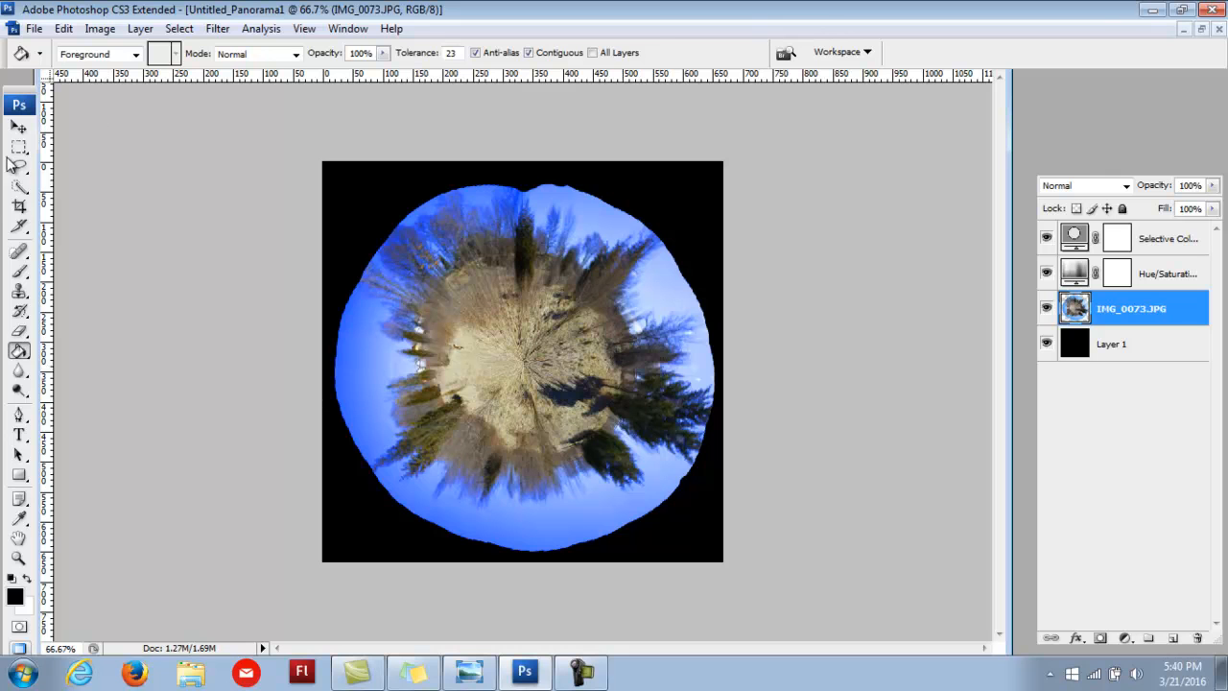
{"action": "left_click", "coordinate": [20, 147]}
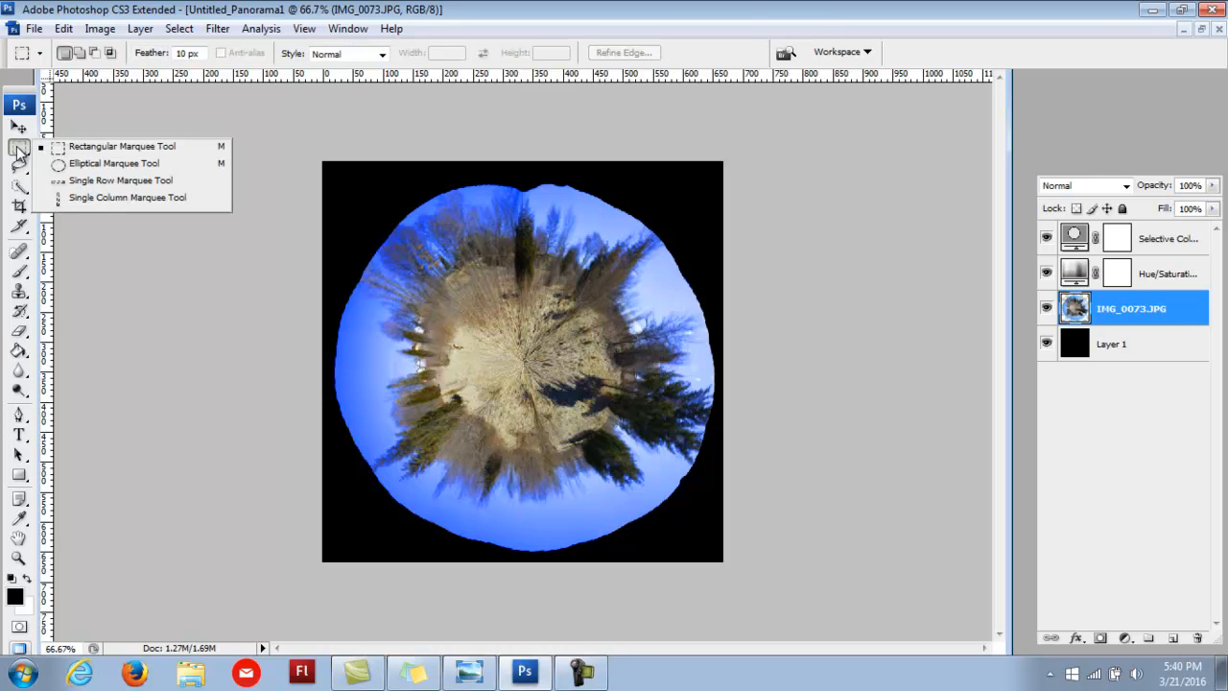
{"action": "left_click", "coordinate": [87, 165]}
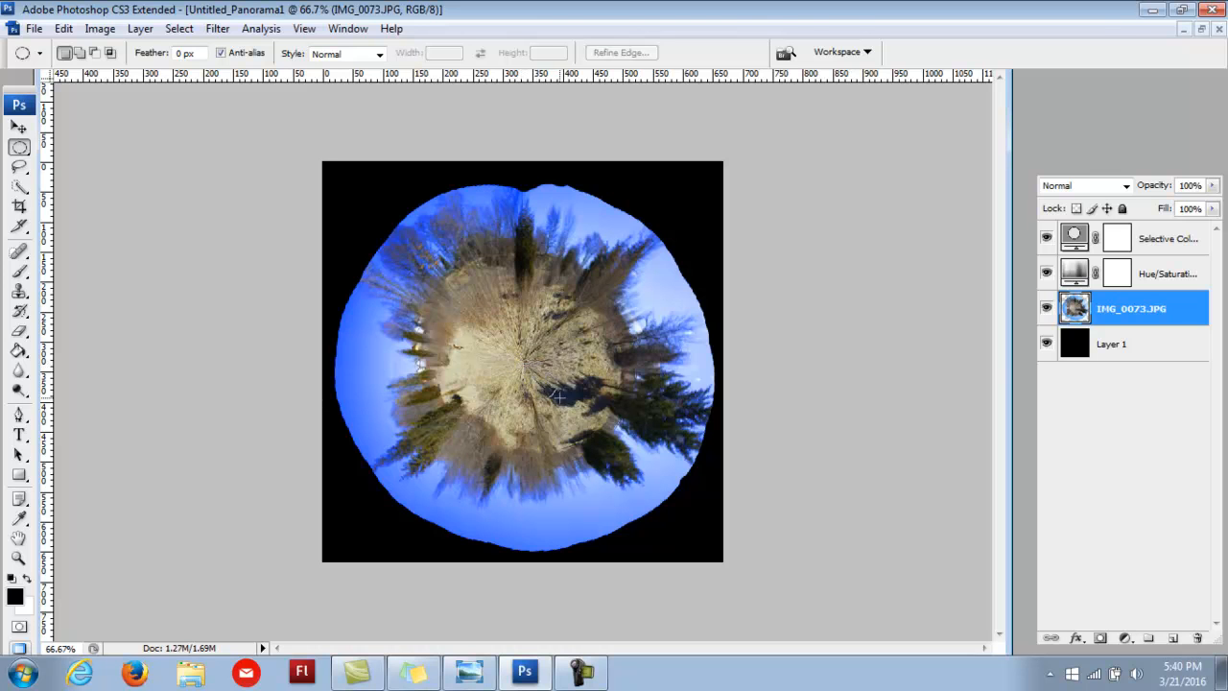
{"action": "left_click_drag", "start_coordinate": [640, 459], "coordinate": [761, 536]}
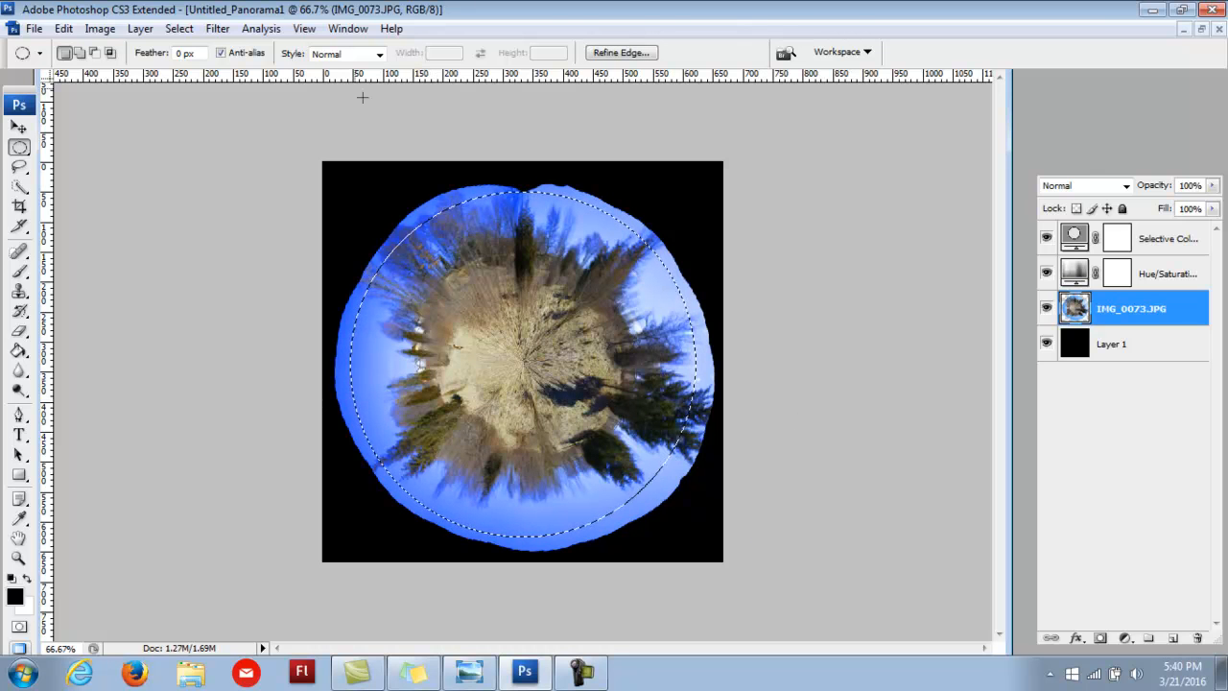
Step: Invert the circular selection, delete the uneven sky outside the circle and deselect
{"action": "left_click", "coordinate": [180, 28]}
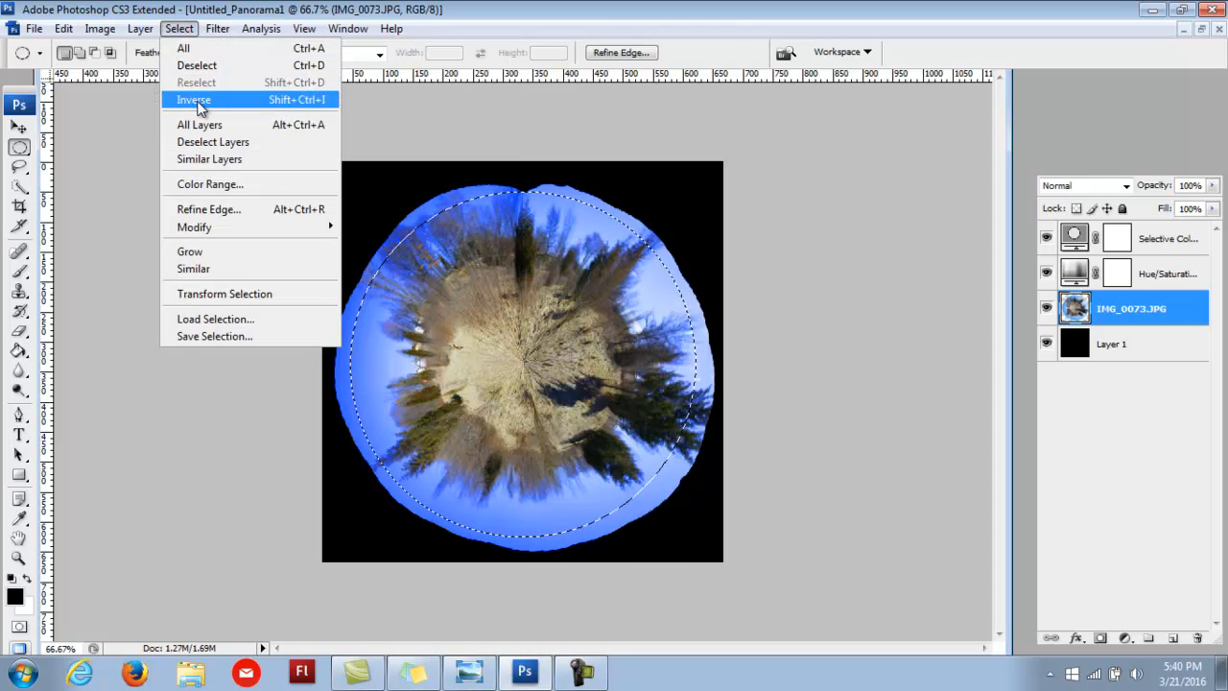
{"action": "left_click", "coordinate": [197, 99]}
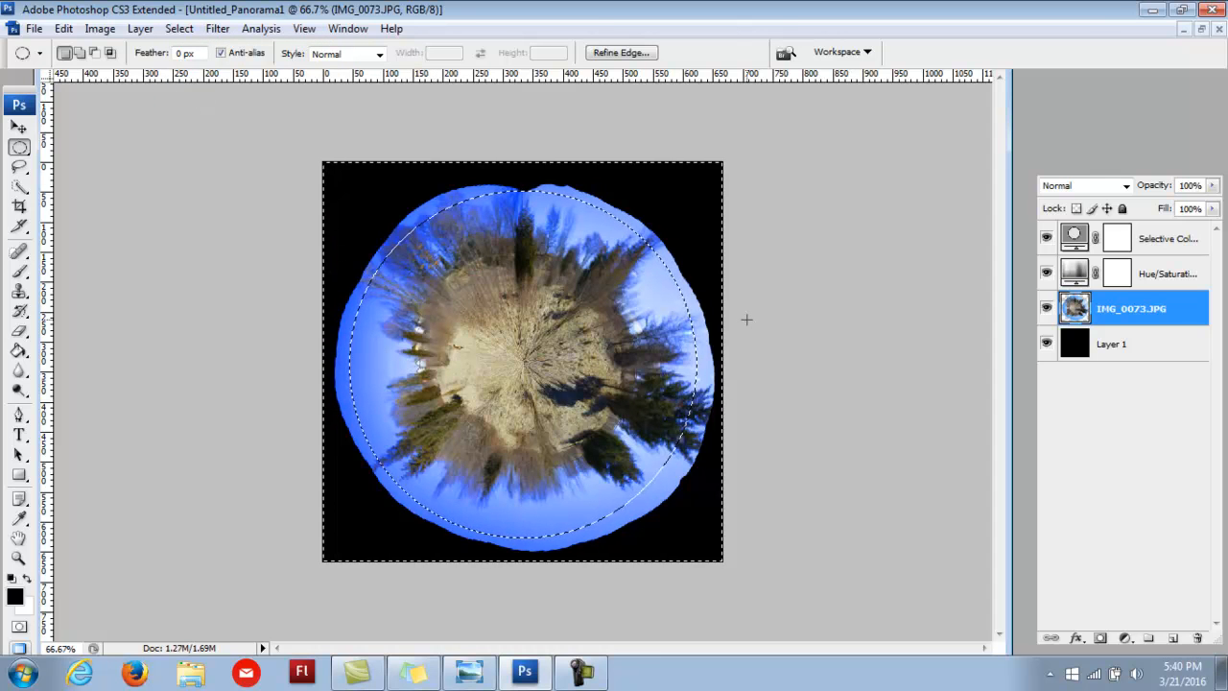
{"action": "key", "text": "Delete"}
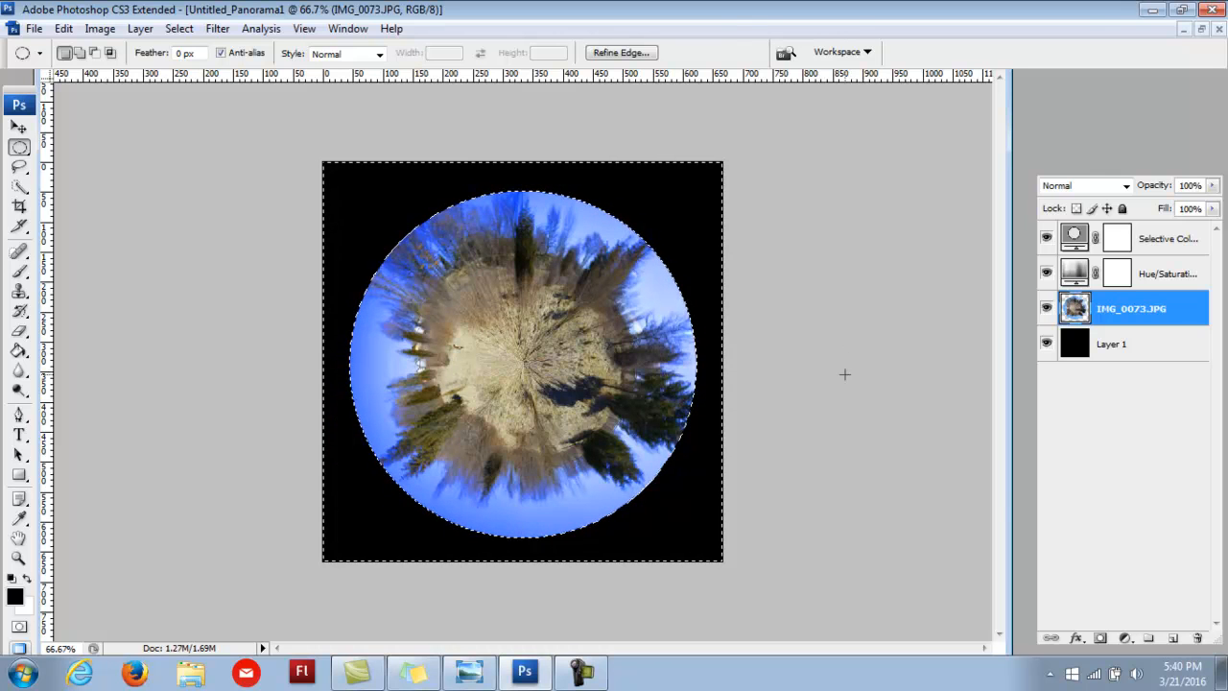
{"action": "key", "text": "ctrl+d"}
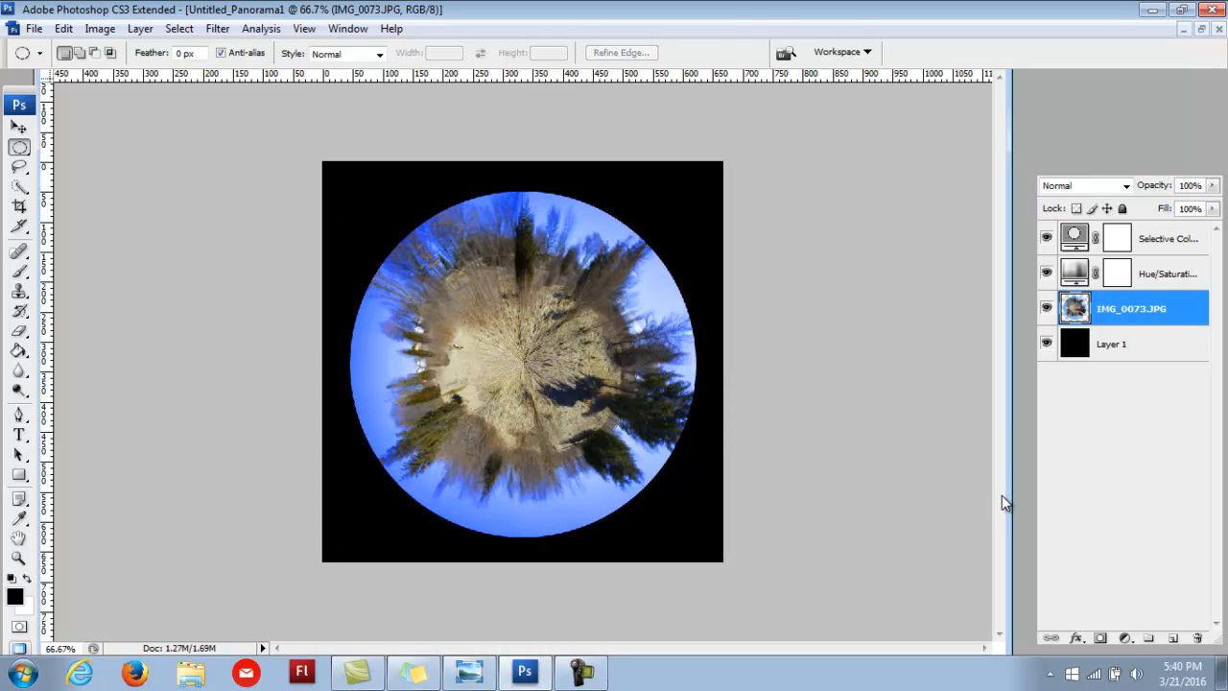